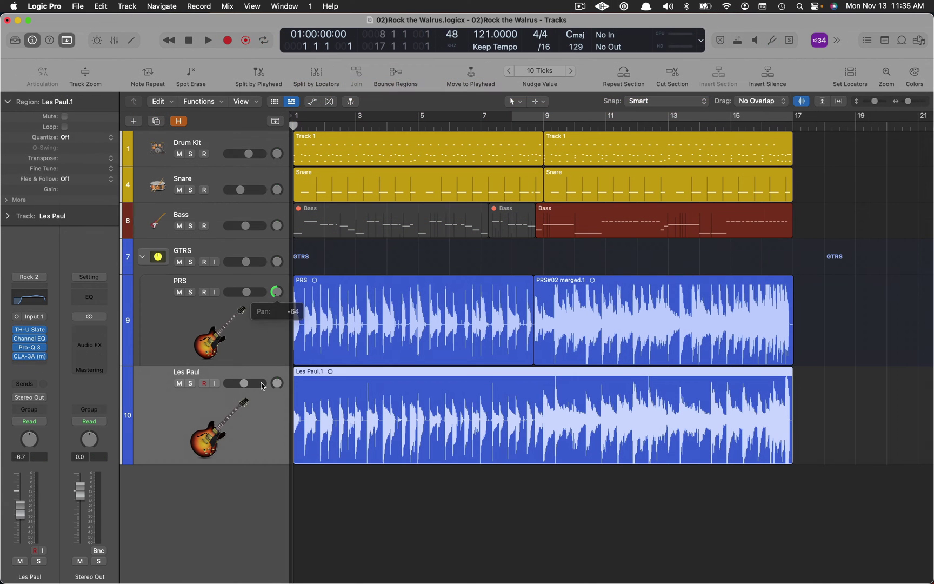
Pan the Les Paul guitar track right to about +63.
left_click_drag(277, 387, 334, 304)
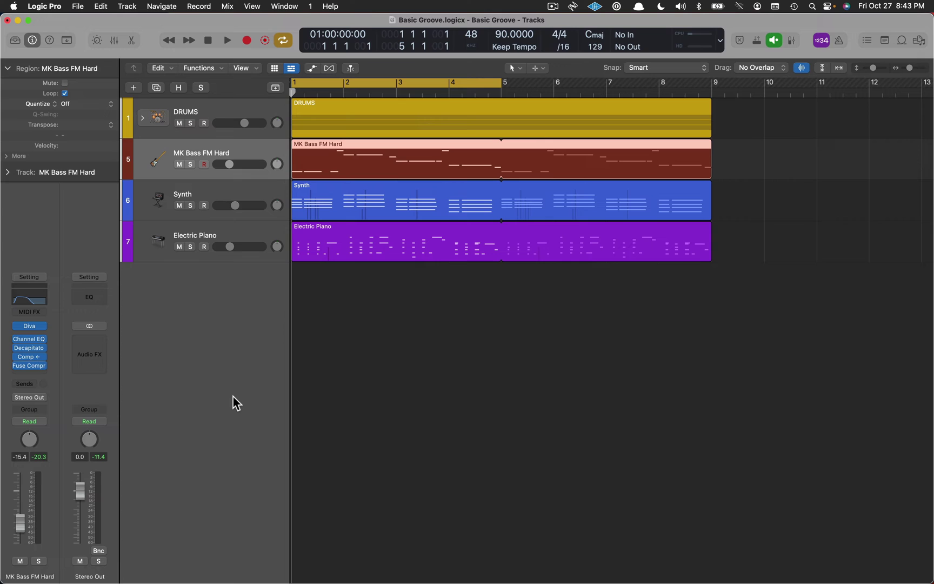
Solo the Synth track and select it to show its channel strip, auditioning the loop.
key("space")
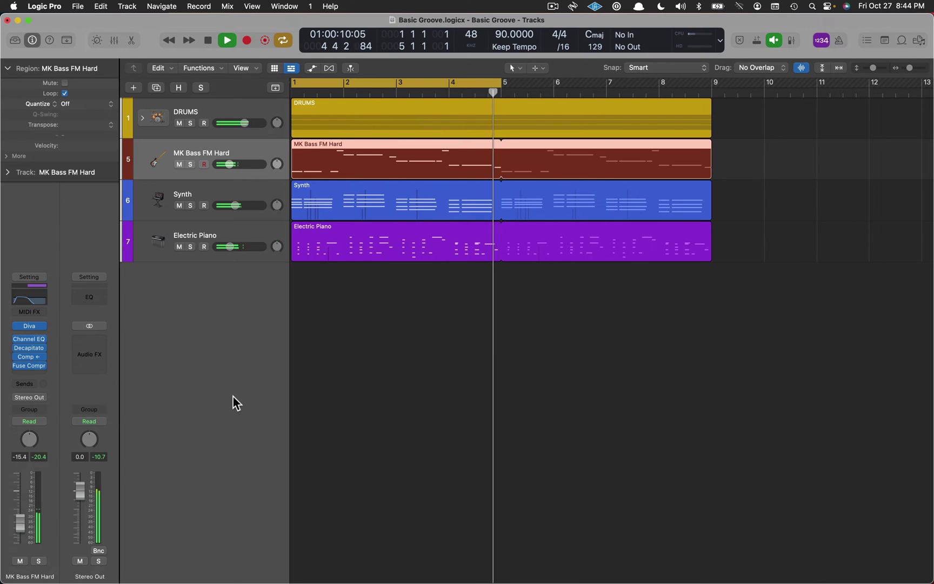
key("space")
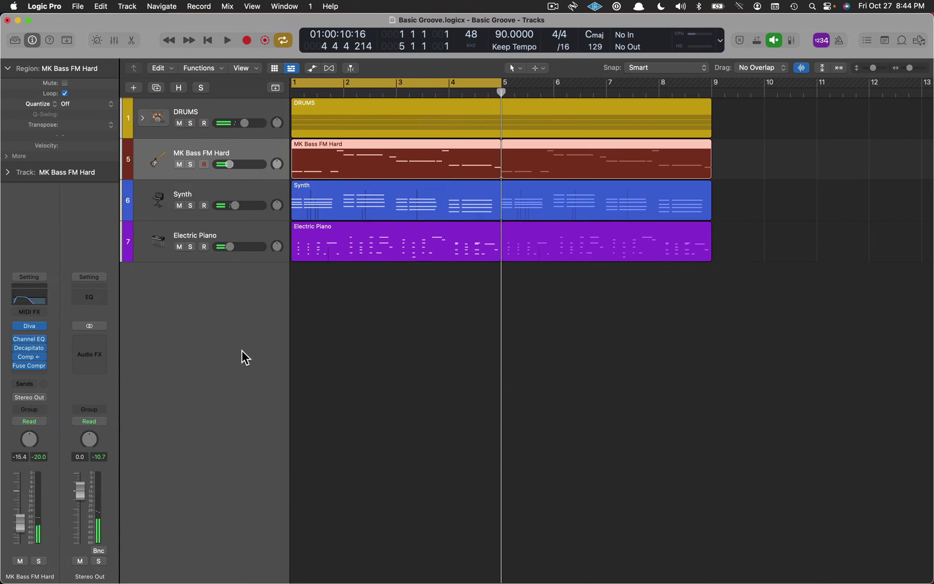
left_click(190, 206)
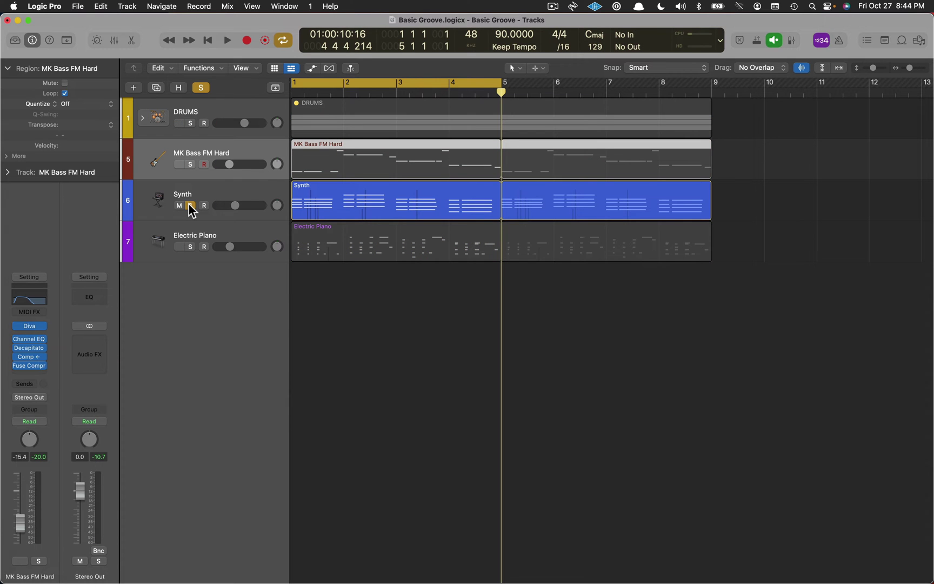
key("space")
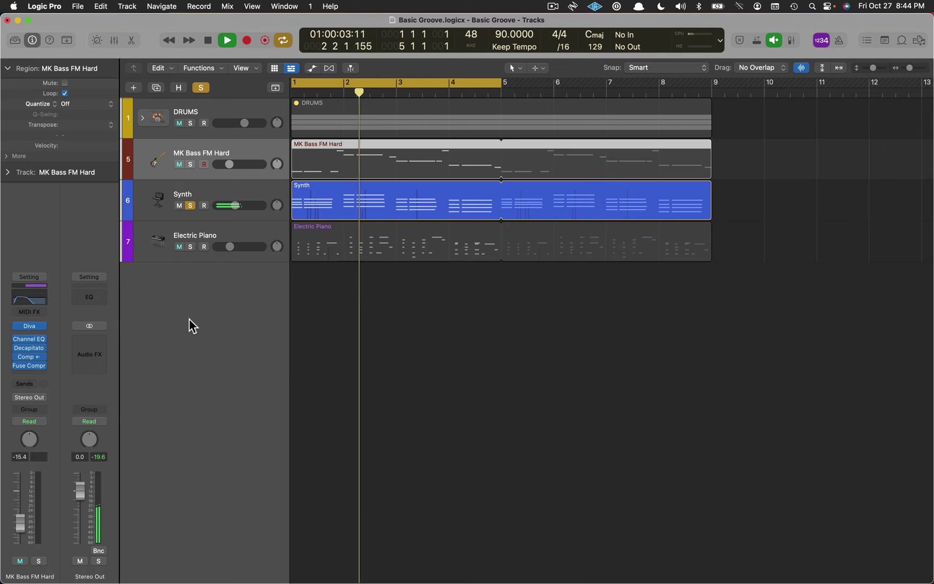
left_click(264, 190)
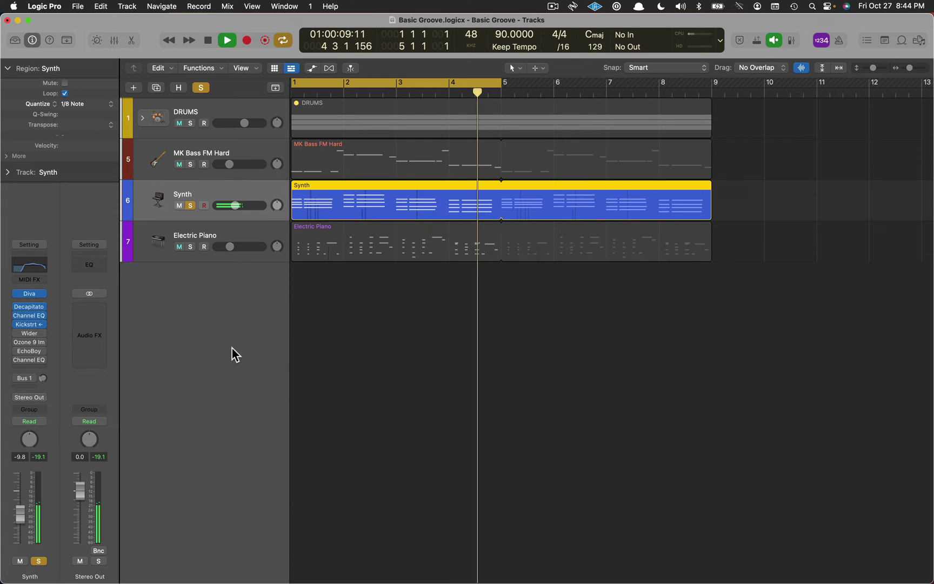
key("space")
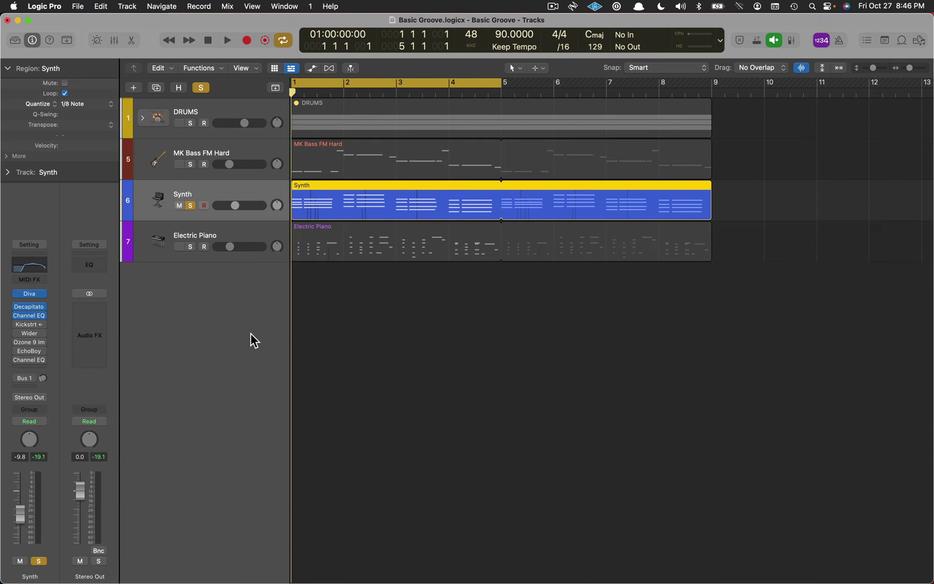
Open the Wider plug-in on the Synth channel and switch it on, width still 0%.
left_click(29, 333)
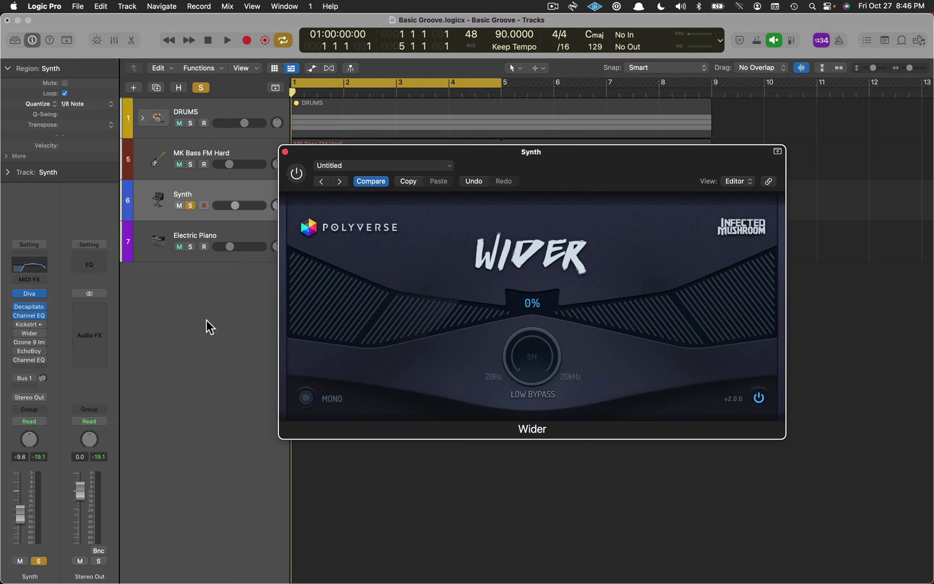
left_click(296, 173)
key("space")
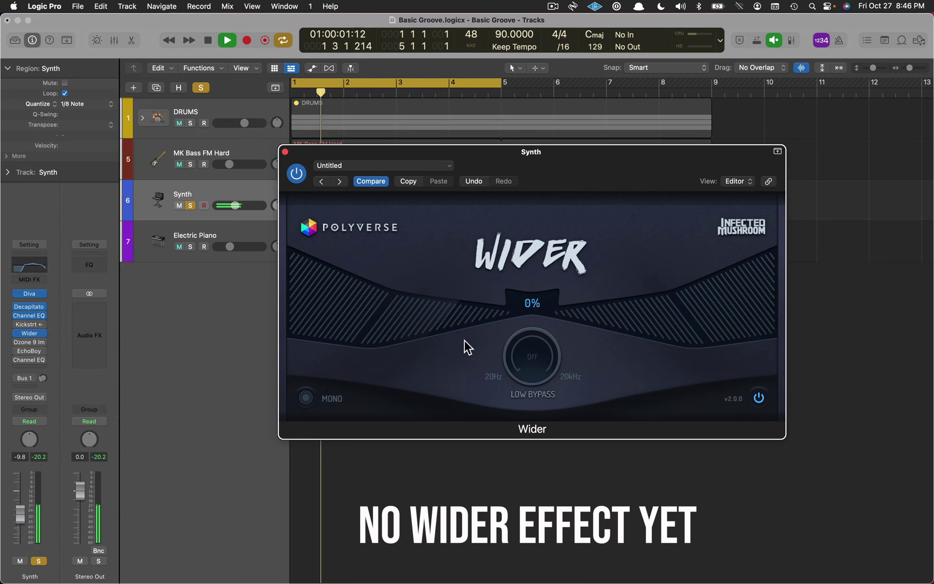
key("space")
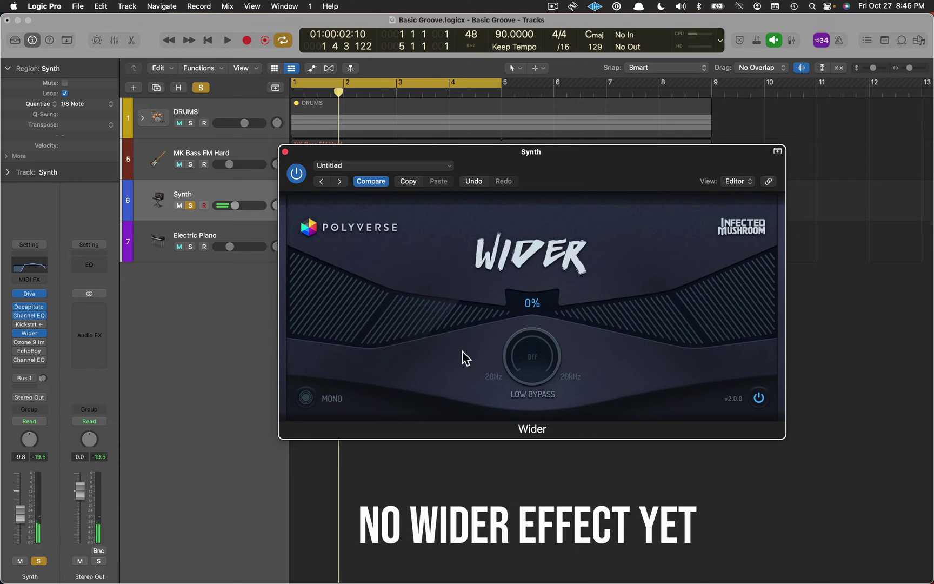
Reposition the Wider window to reveal the tracks and audition the loop from bar 1.
left_click_drag(559, 167, 557, 303)
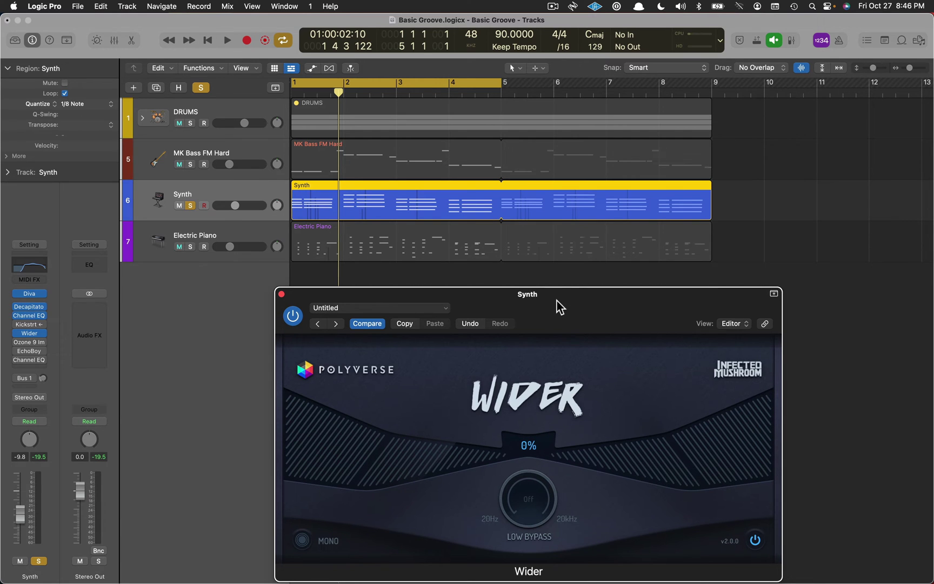
left_click_drag(556, 300, 557, 233)
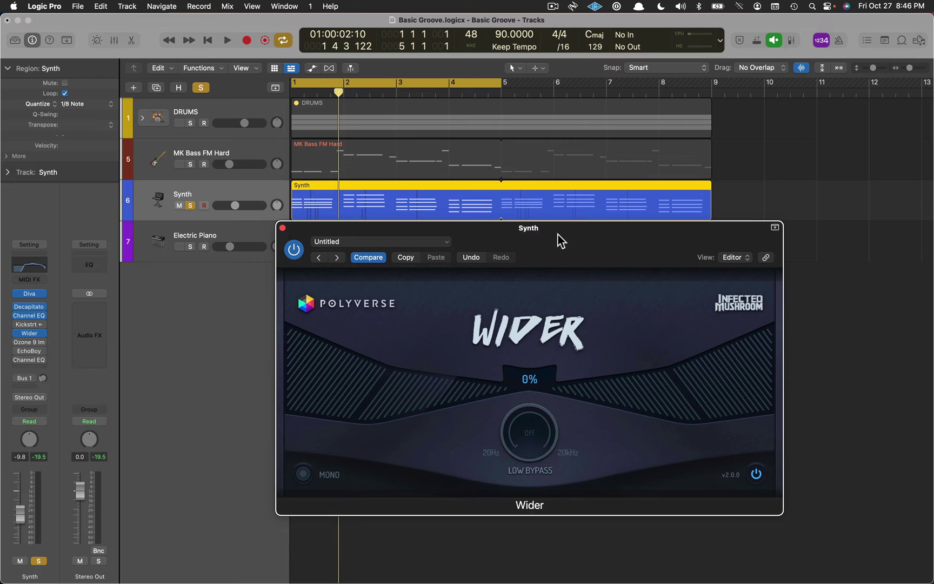
key("space")
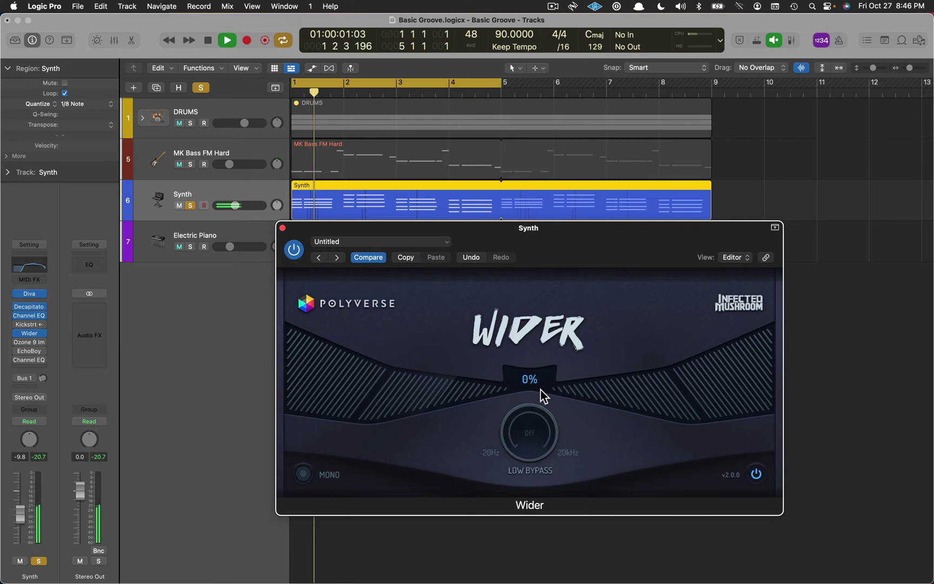
key("space")
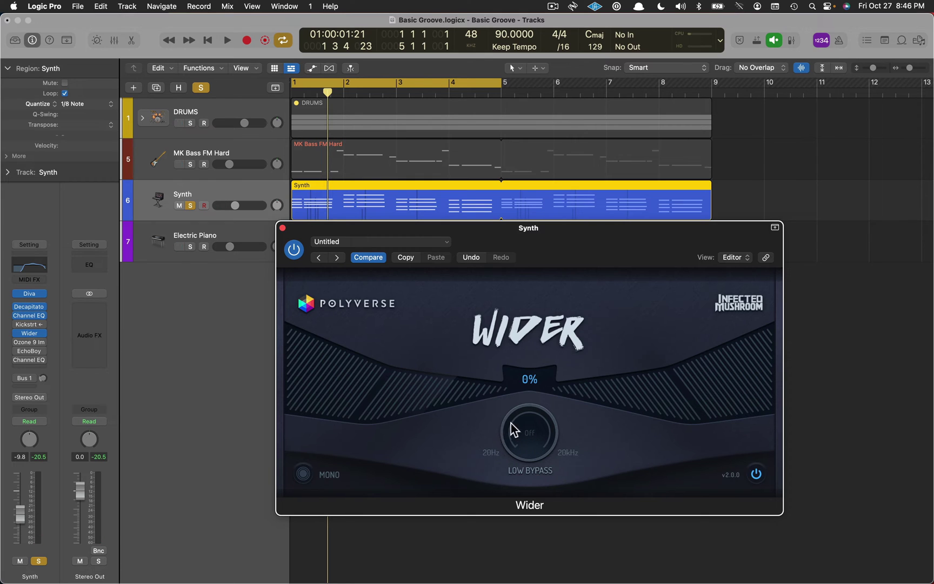
Set Wider's Low Bypass to 153 Hz and width to 83%, auditioning the result.
left_click_drag(526, 434, 745, 389)
key("space")
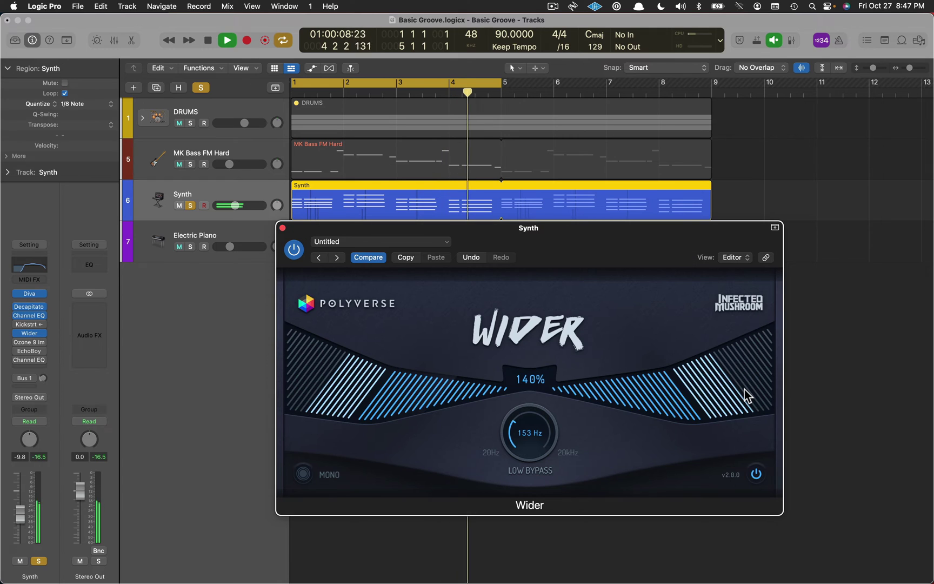
key("space")
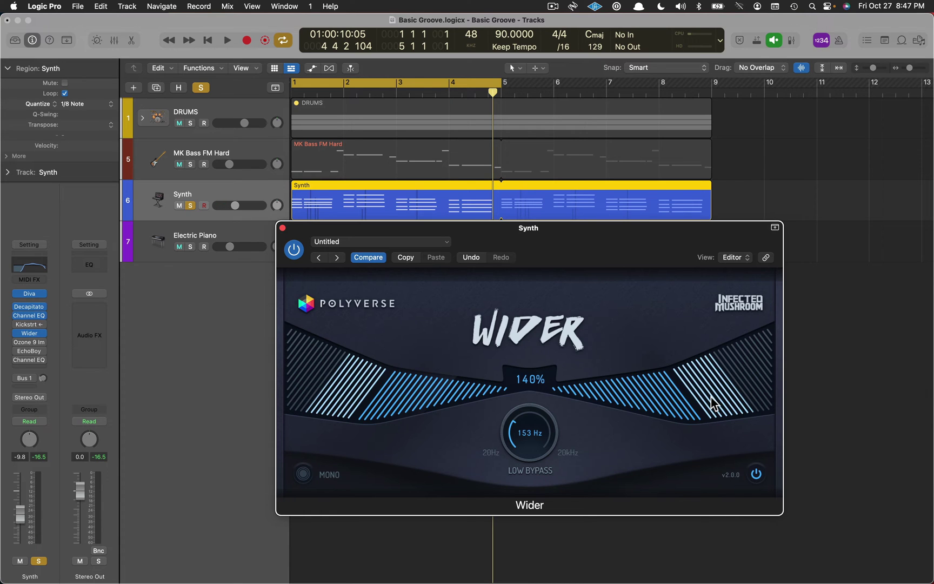
left_click_drag(710, 396, 639, 402)
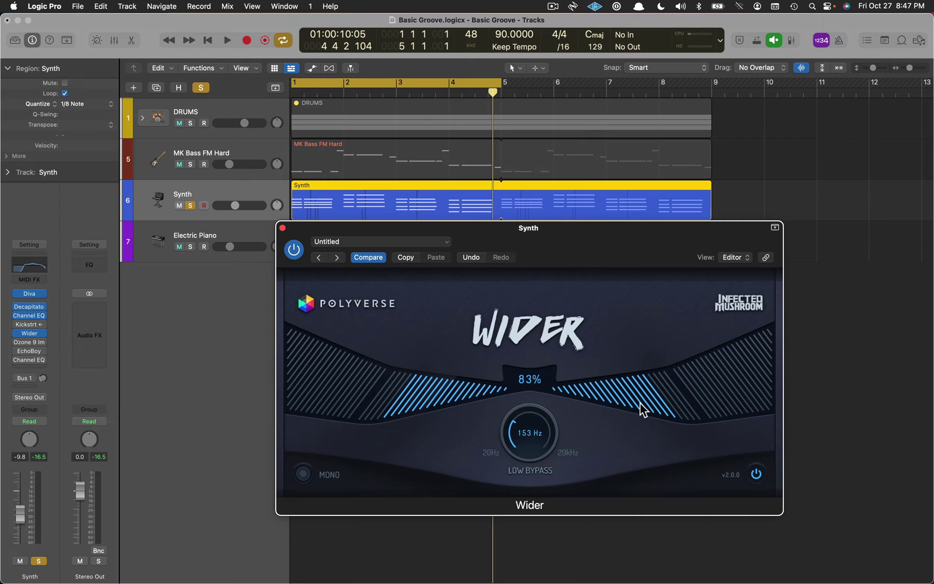
key("space")
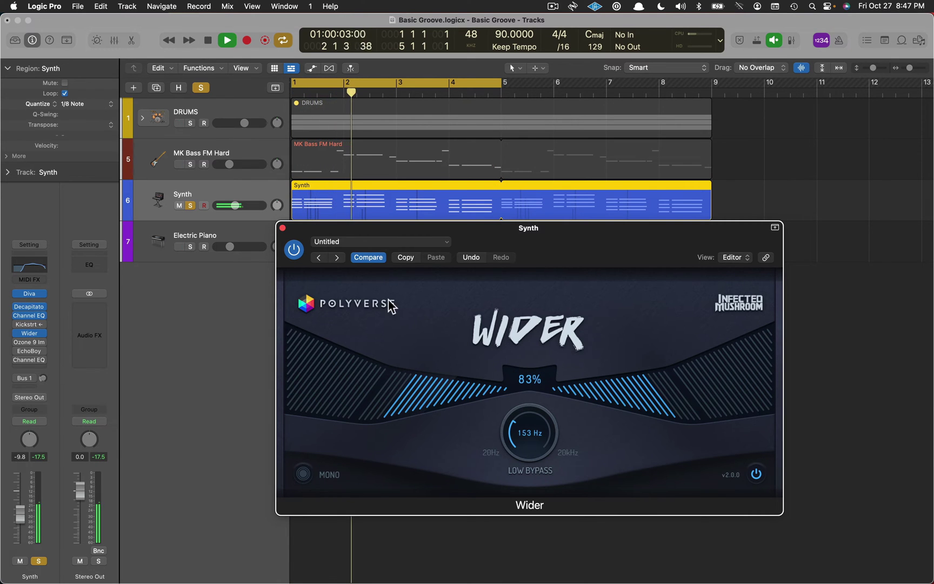
left_click(297, 255)
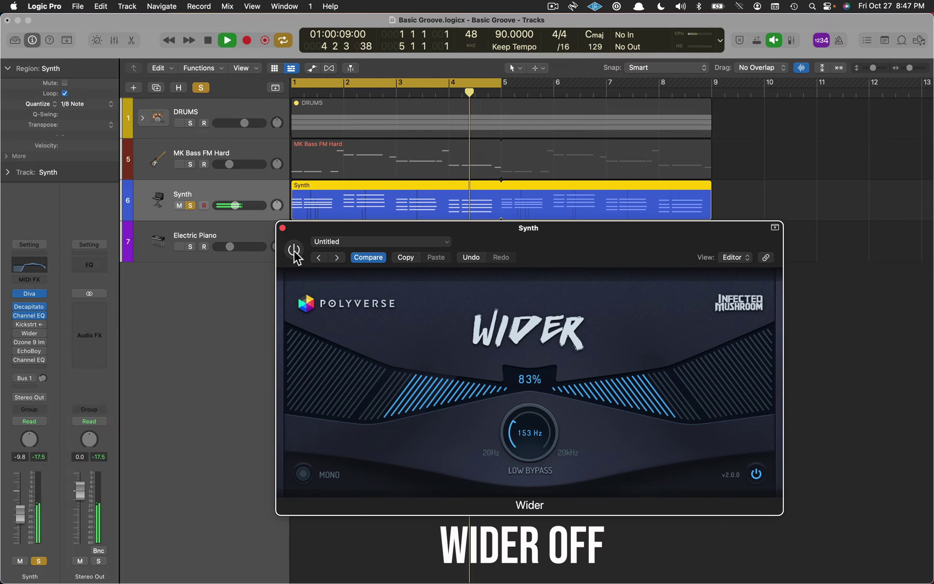
left_click(295, 251)
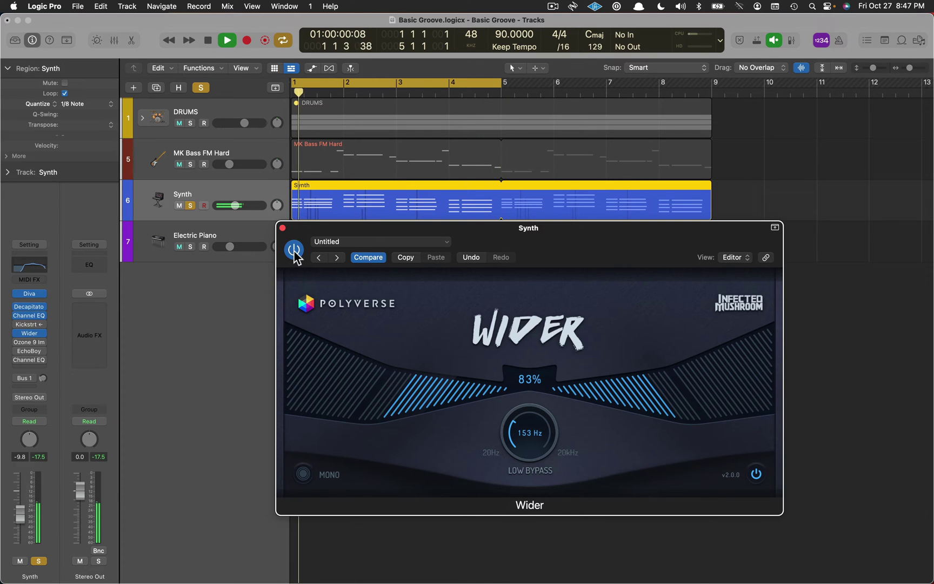
left_click(295, 251)
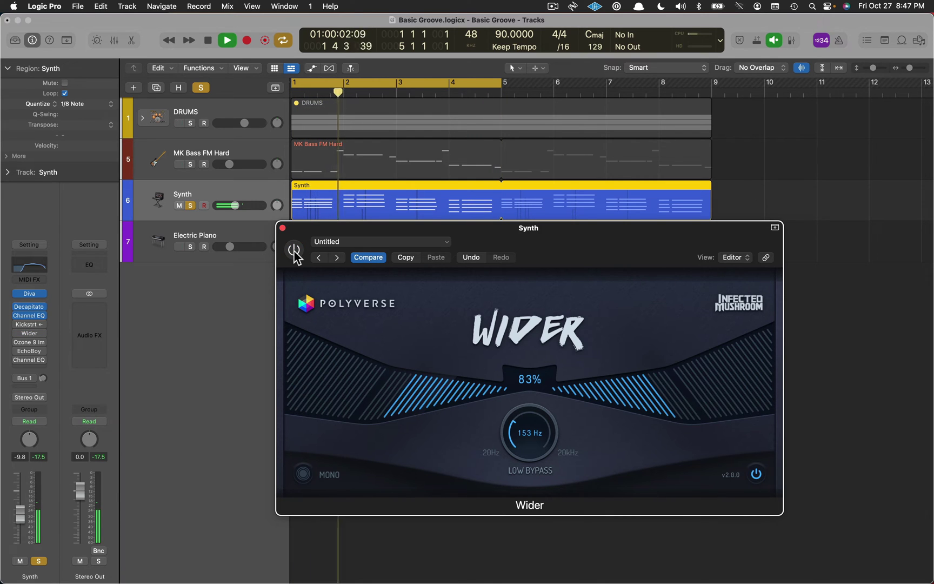
left_click(295, 252)
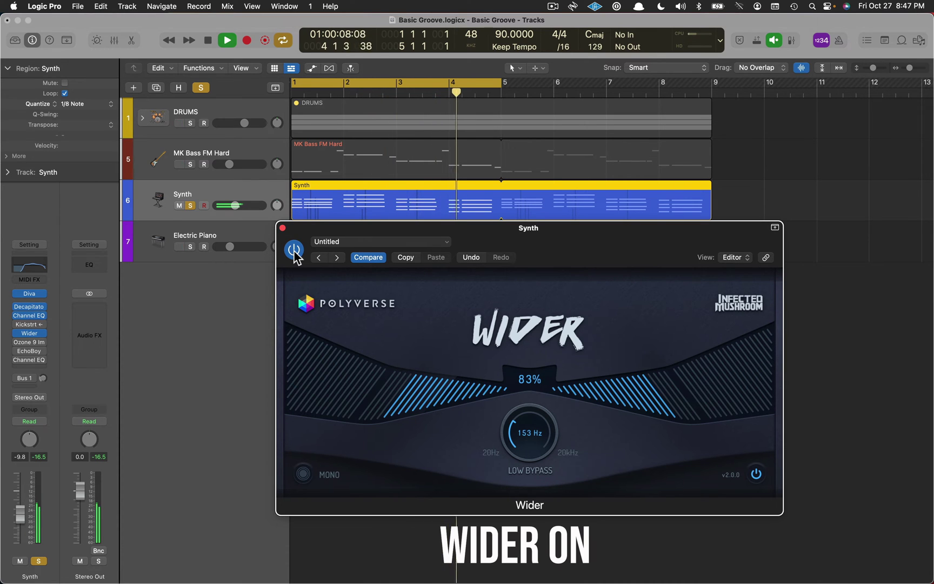
key("space")
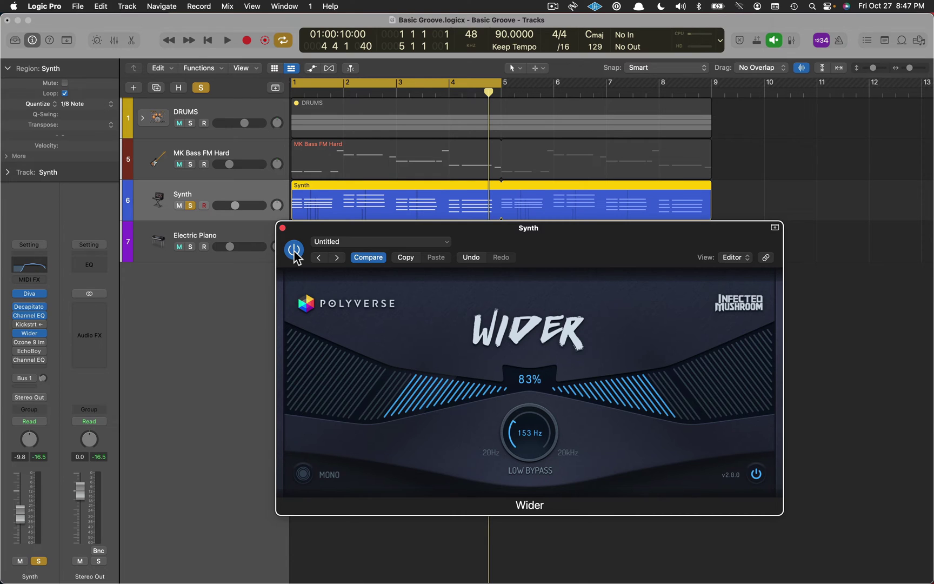
Close Wider, then open and enable Ozone 9 Imager and play the loop with widths at 0.0.
left_click(294, 250)
key("super+w")
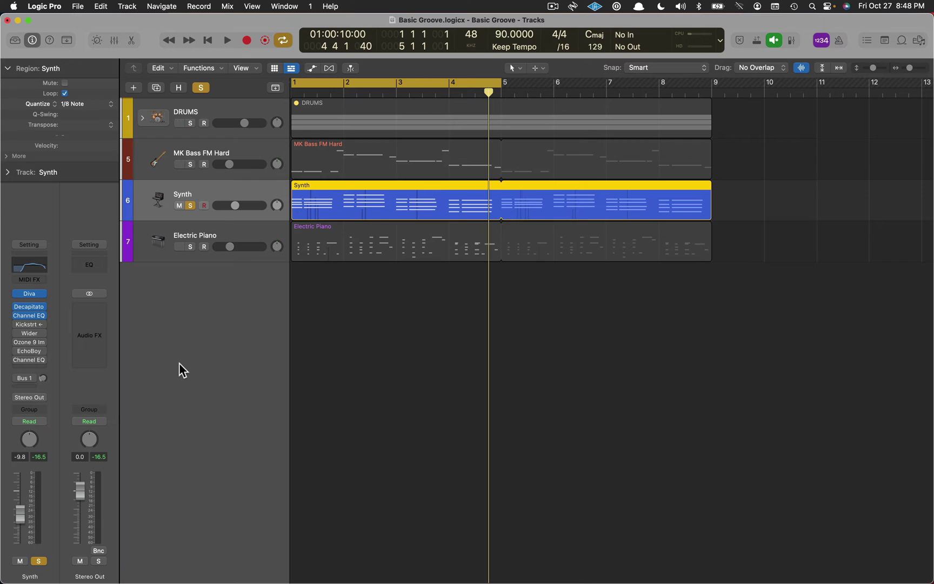
mouse_move(44, 332)
left_click(28, 343)
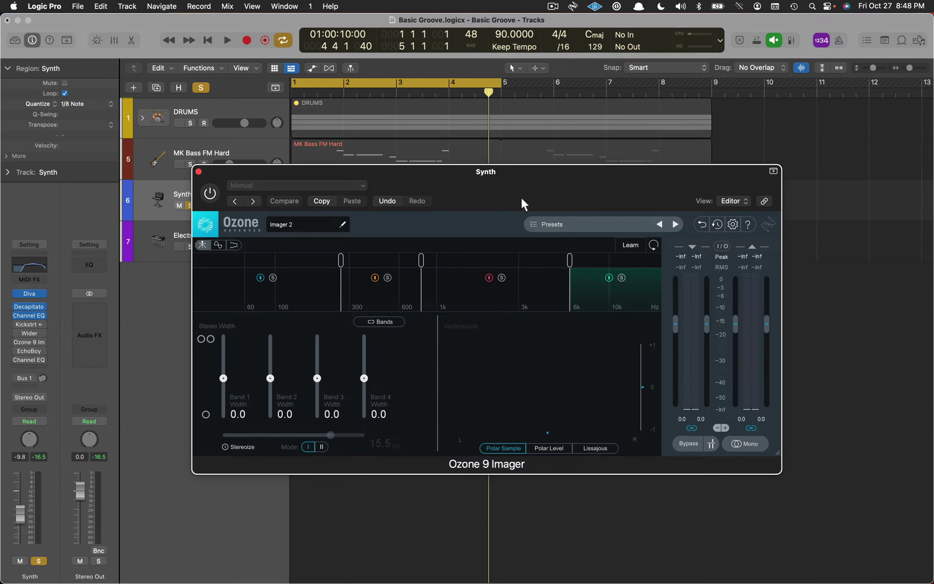
left_click_drag(521, 202, 584, 219)
left_click(272, 211)
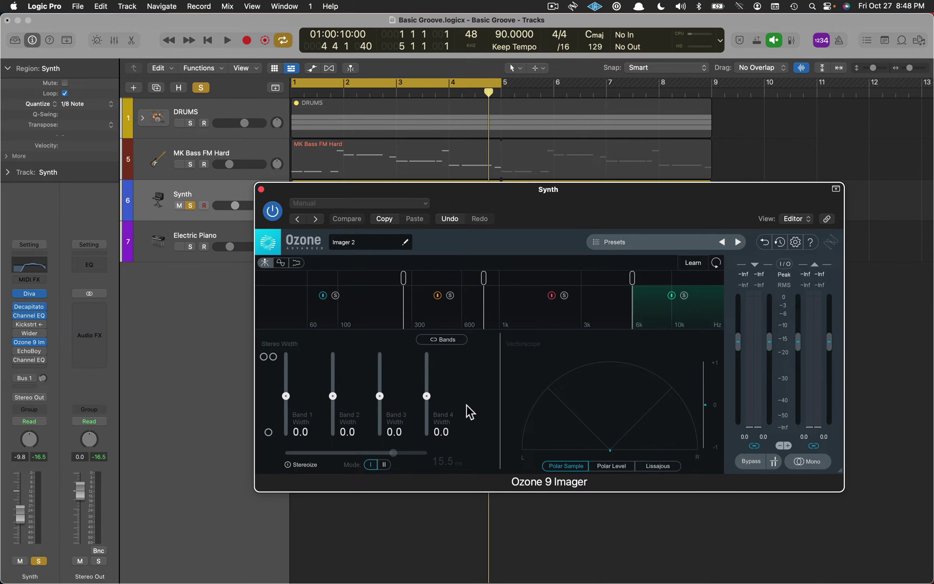
key("space")
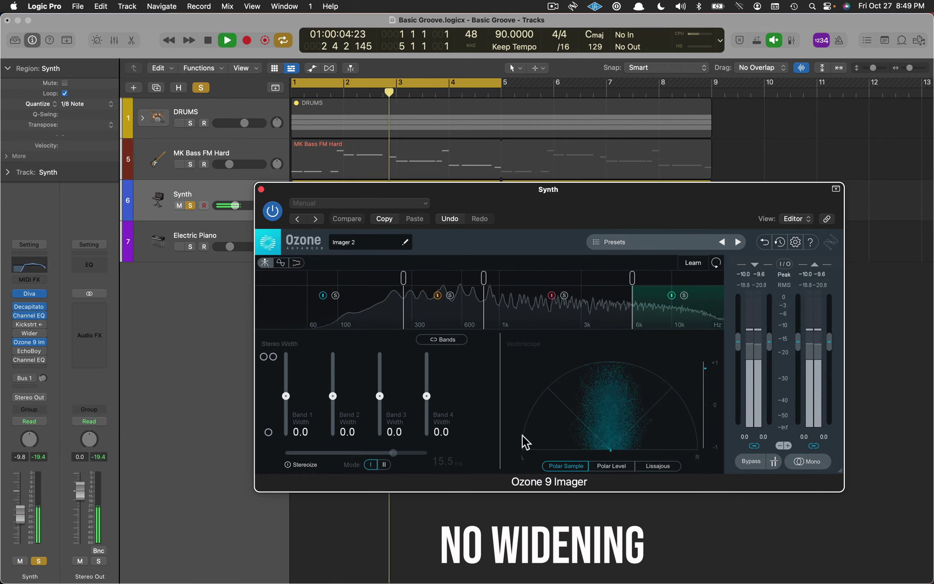
Drag Ozone Imager Band 1–4 widths to -100 and audition the centred mono synth.
key("space")
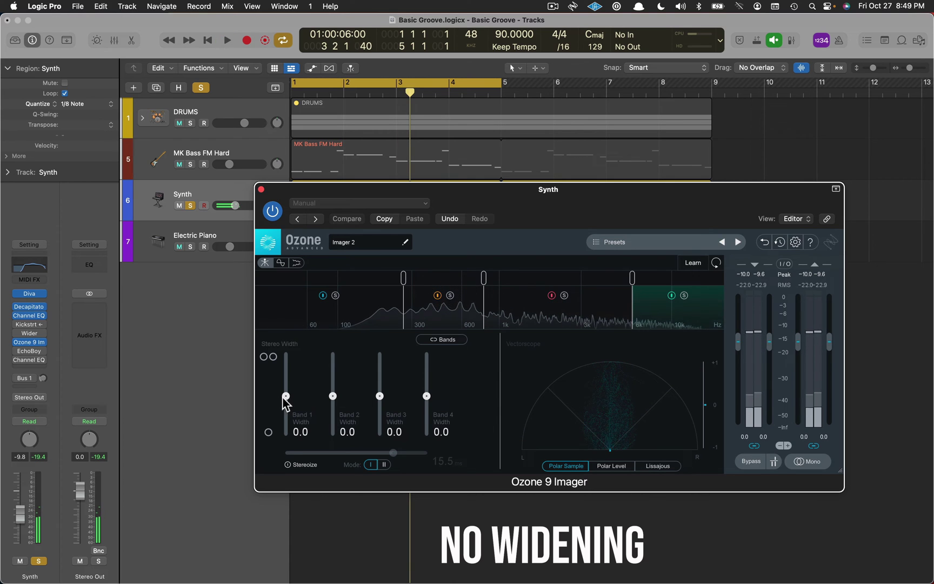
left_click_drag(283, 397, 281, 463)
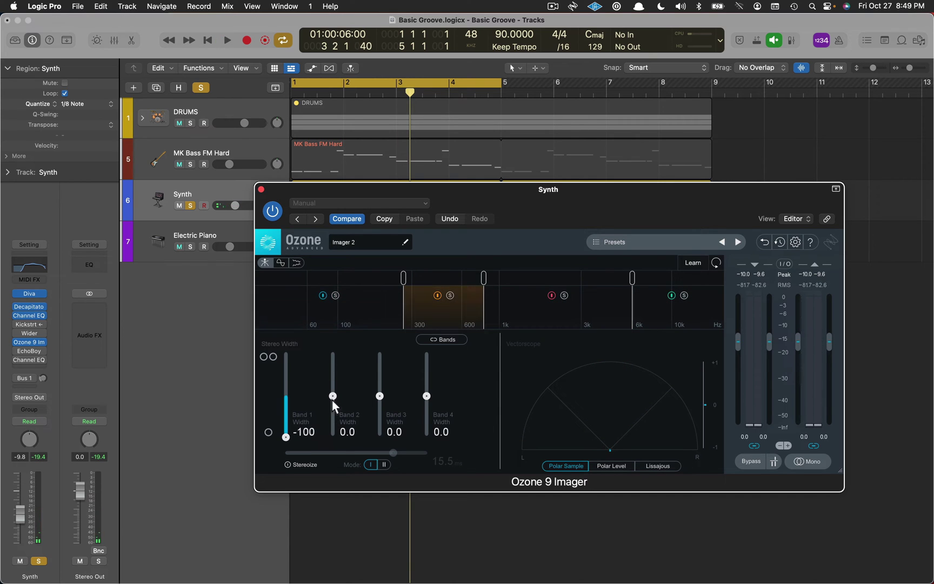
left_click_drag(333, 396, 334, 483)
left_click_drag(378, 395, 381, 464)
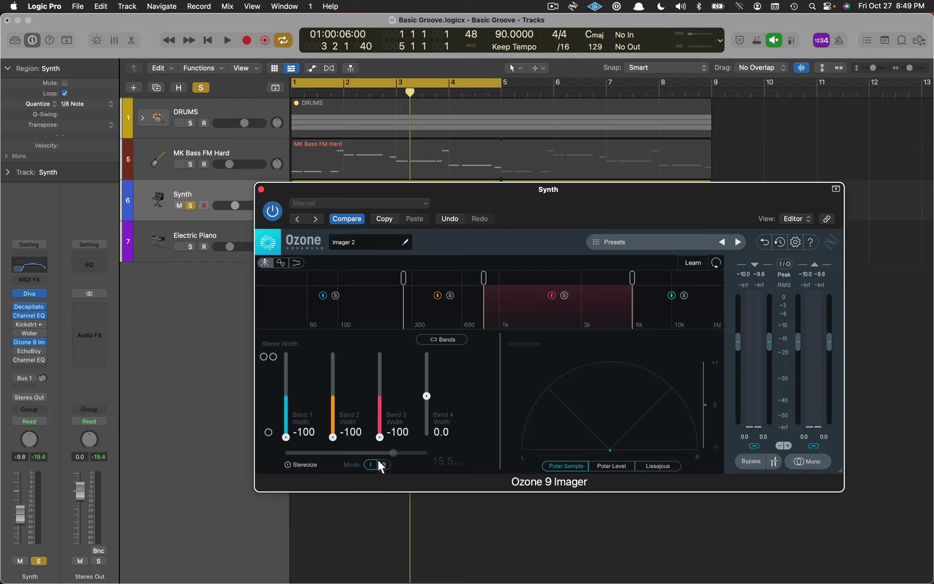
left_click_drag(427, 396, 430, 474)
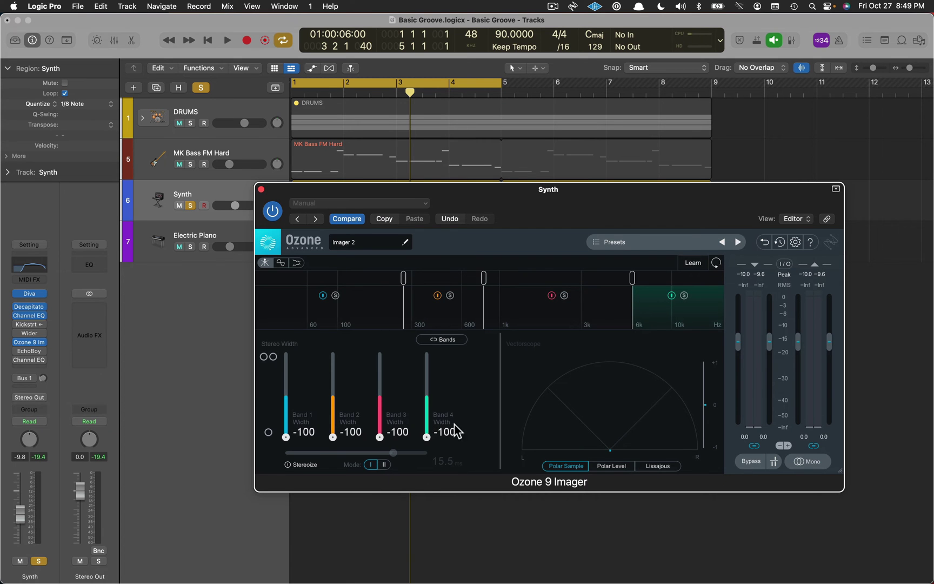
key("space")
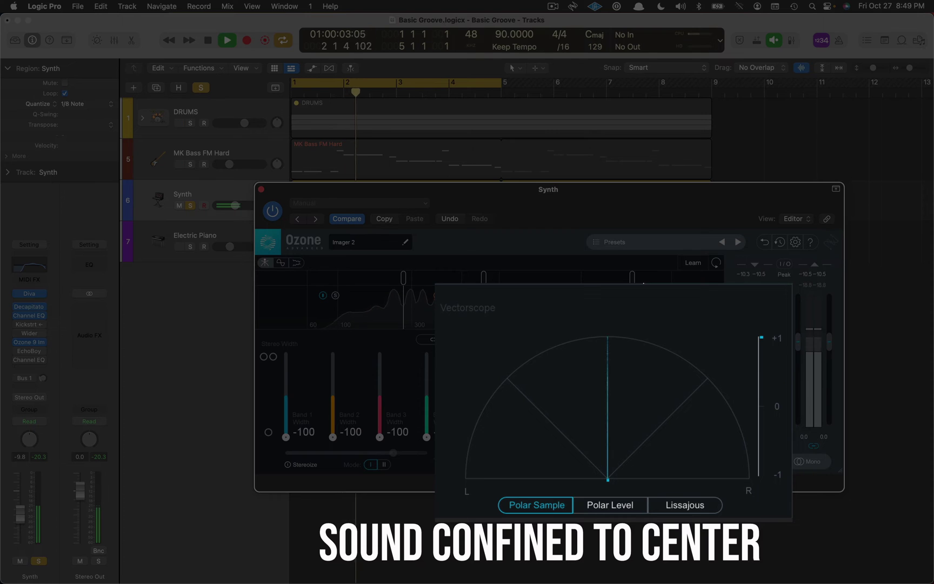
key("space")
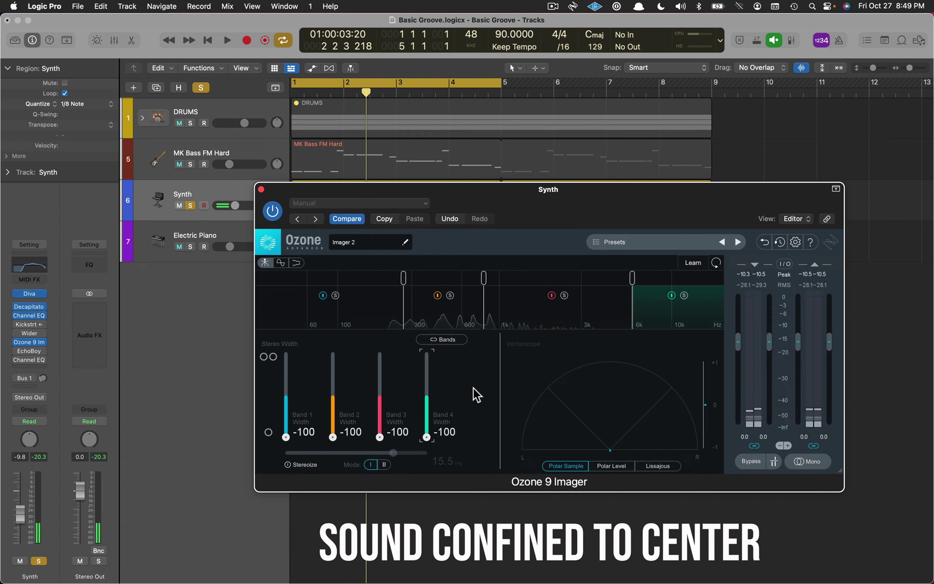
Reset Ozone Imager Band 1–4 widths to 0.0 and play the loop to compare.
left_click(286, 437, "alt")
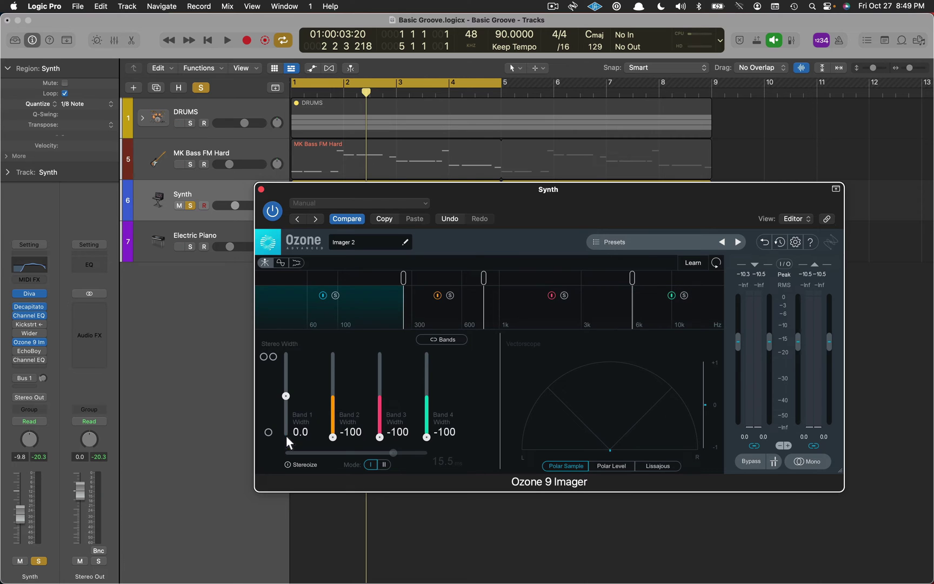
left_click(331, 436, "alt")
left_click(379, 436, "alt")
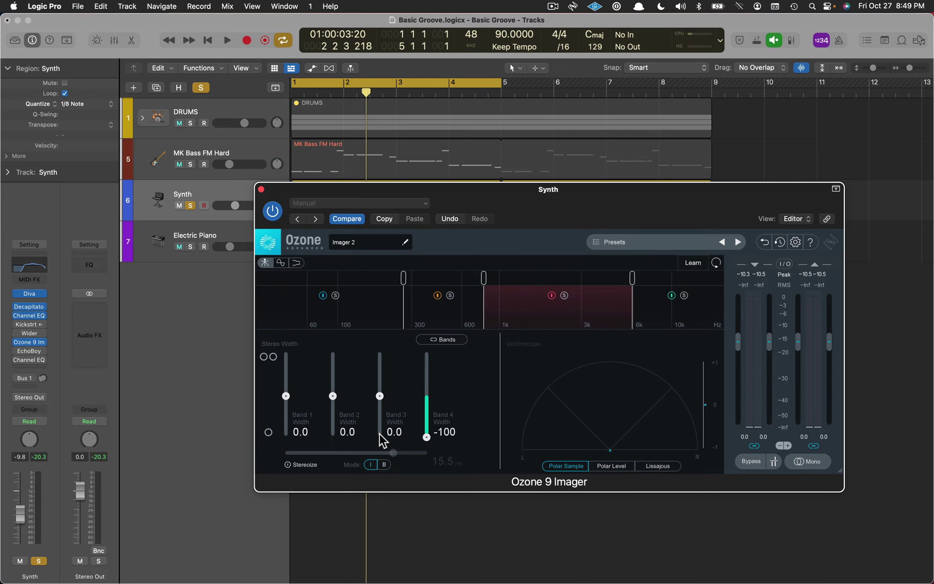
left_click(426, 436, "alt")
key("space")
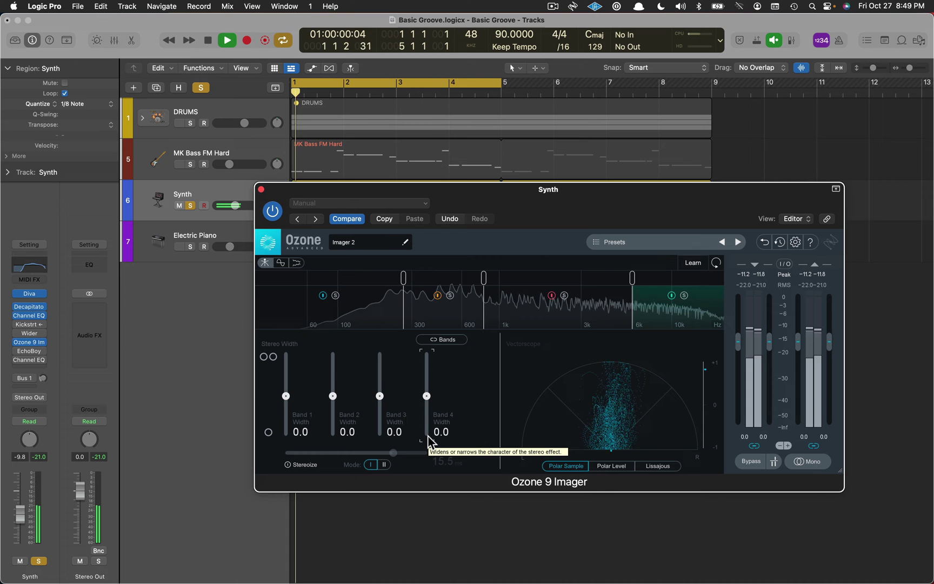
key("space")
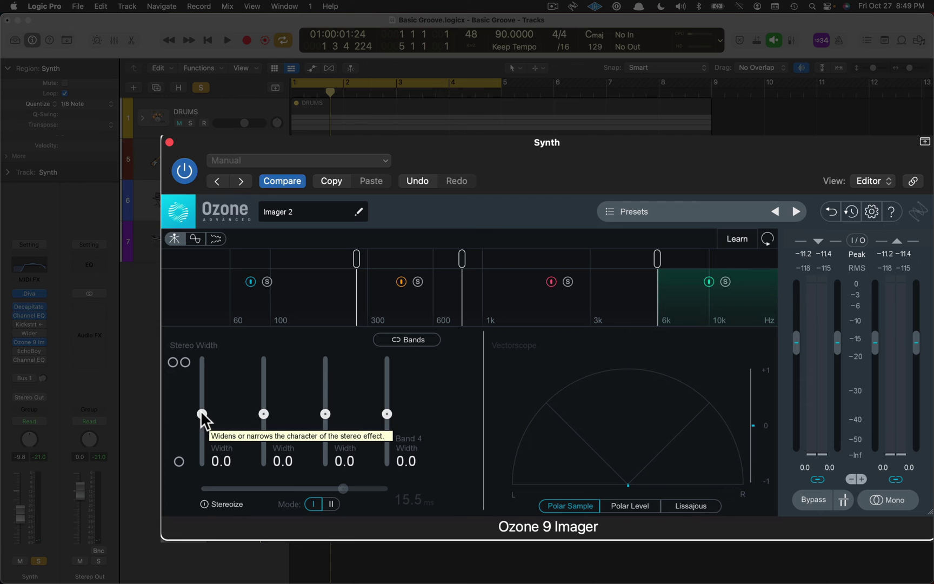
Set Imager Band 1 width to -100 and audition the centred bass.
left_click_drag(202, 414, 207, 528)
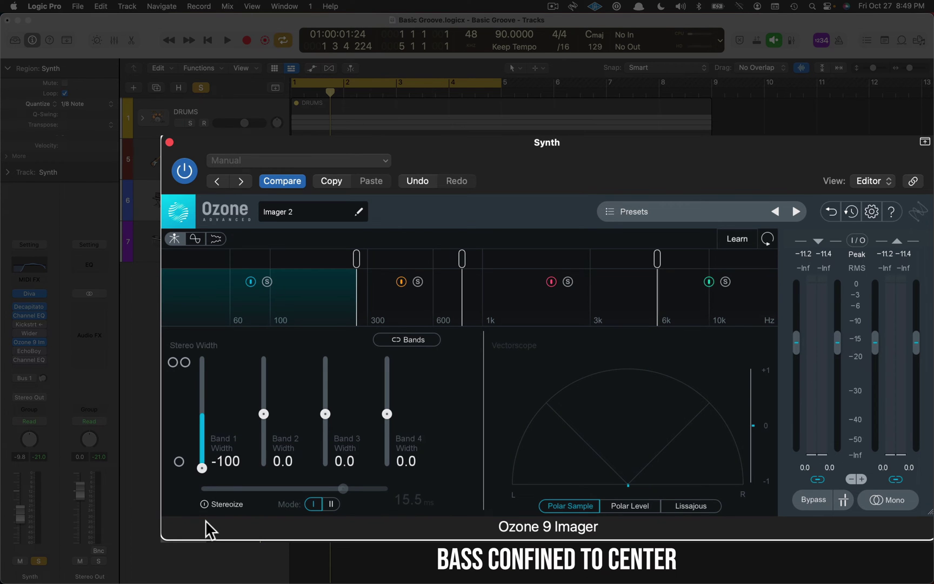
key("space")
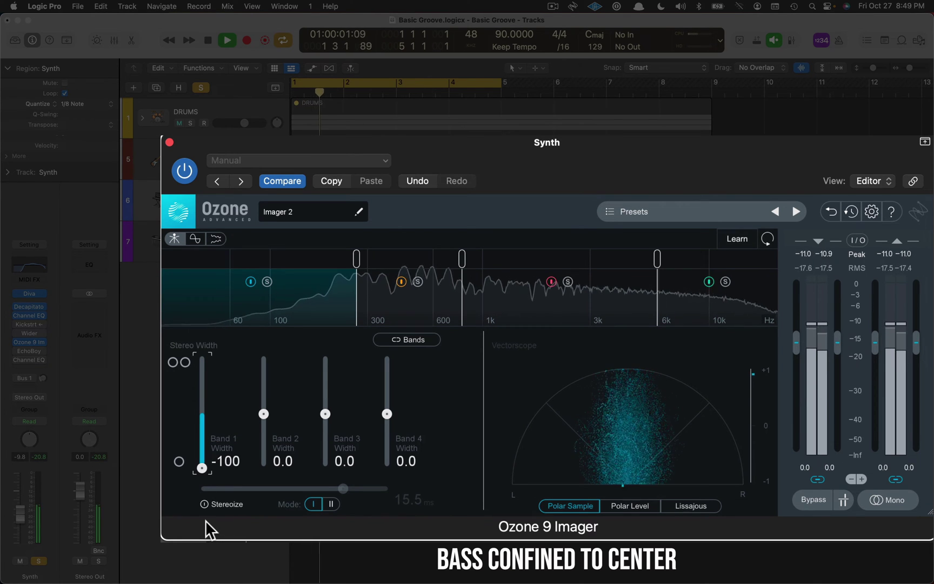
key("space")
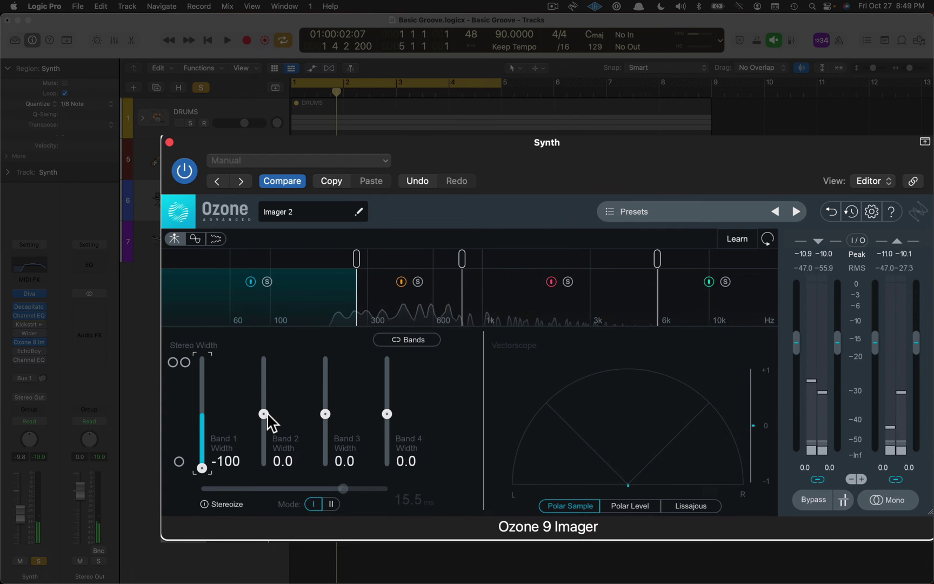
Widen Bands 2, 3 and 4 to 49.4, 58.2 and 75.9 while the loop plays.
left_click_drag(264, 414, 268, 389)
key("space")
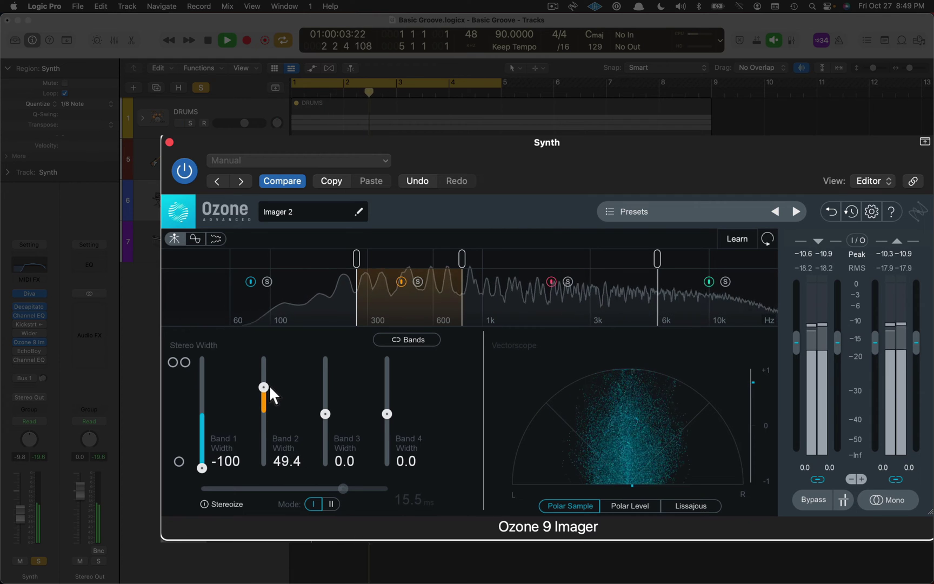
left_click_drag(325, 413, 325, 382)
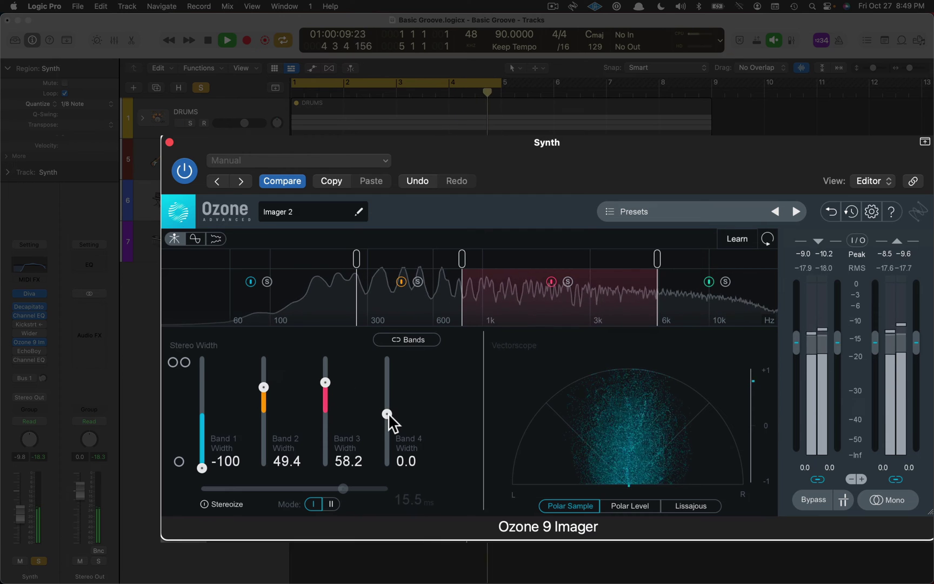
left_click_drag(387, 414, 389, 373)
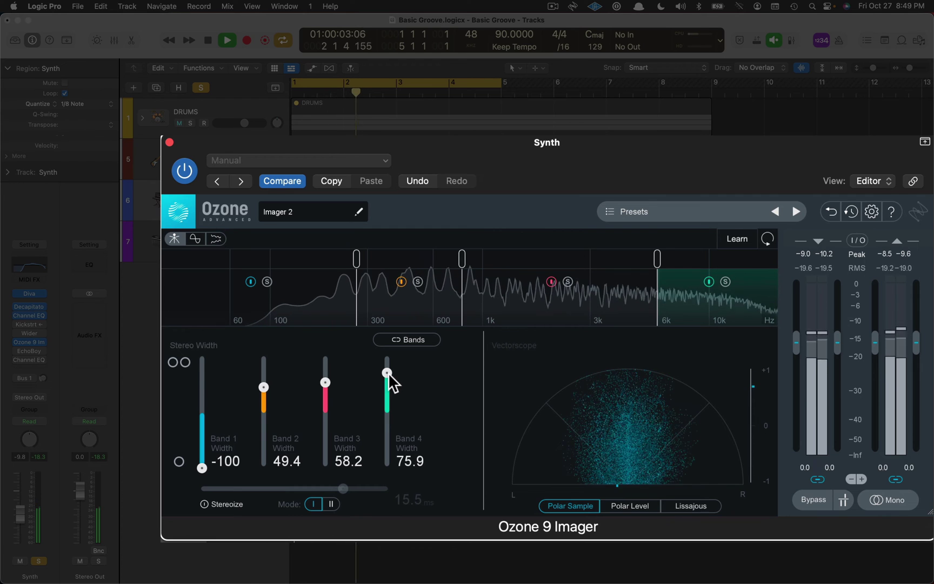
key("space")
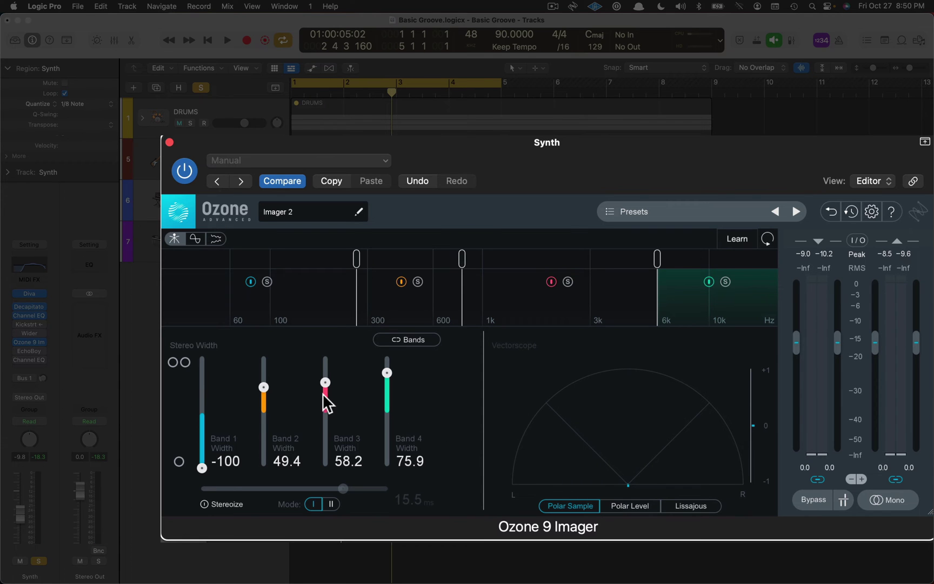
key("space")
mouse_move(324, 381)
left_mouse_down()
mouse_move(324, 481)
mouse_move(330, 380)
left_mouse_up()
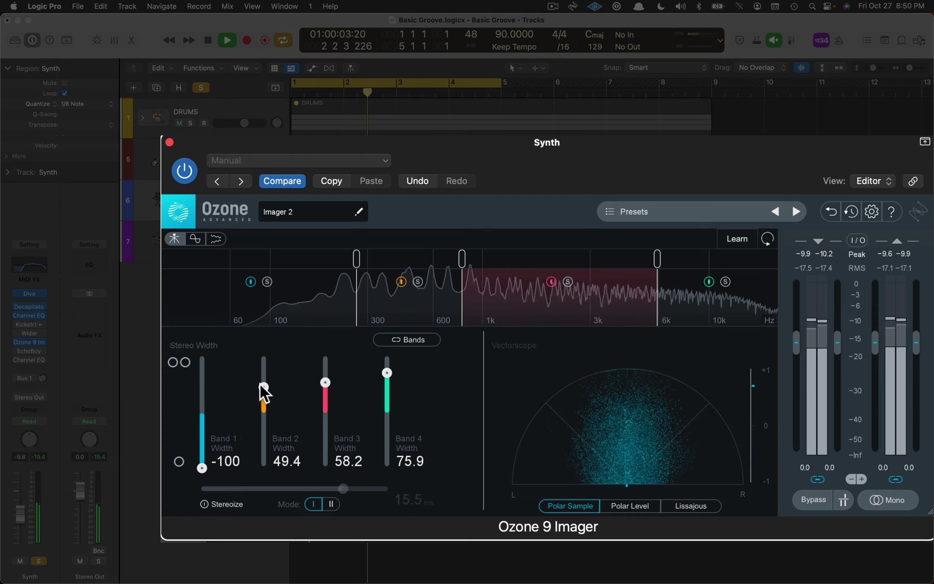
mouse_move(261, 387)
left_mouse_down()
mouse_move(255, 523)
mouse_move(255, 375)
mouse_move(255, 382)
left_mouse_up()
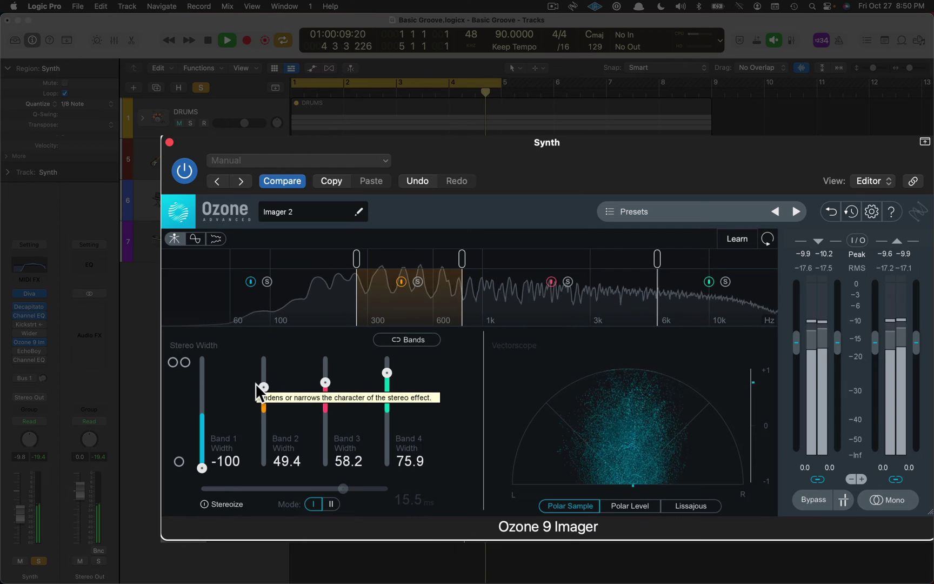
Bypass-compare the Ozone Imager twice, leave it on, and stop playback.
left_click(187, 170)
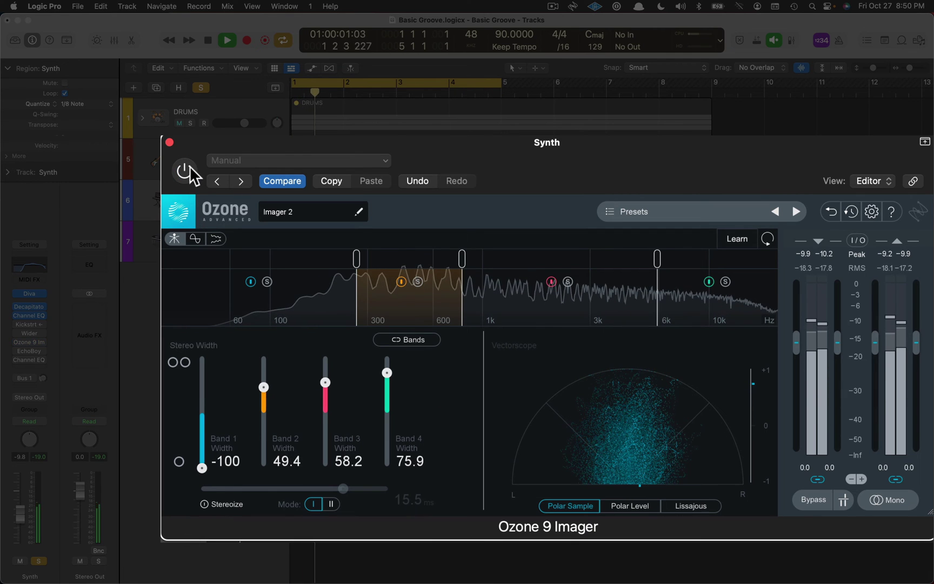
left_click(185, 171)
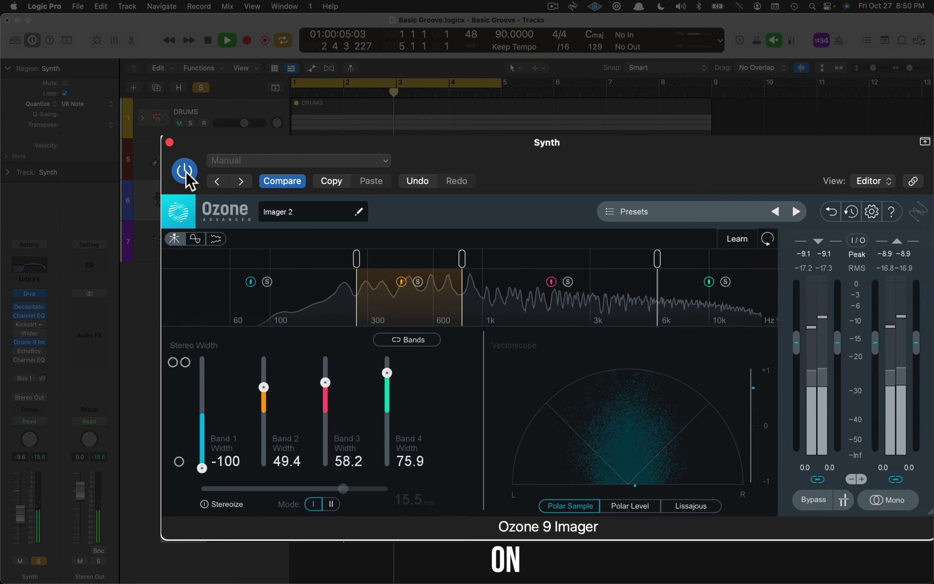
left_click(185, 171)
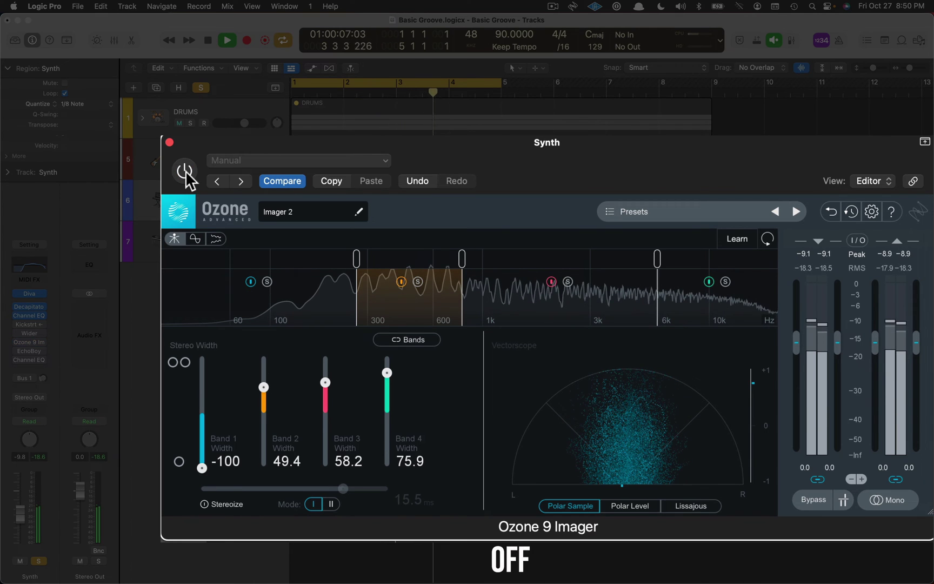
left_click(185, 170)
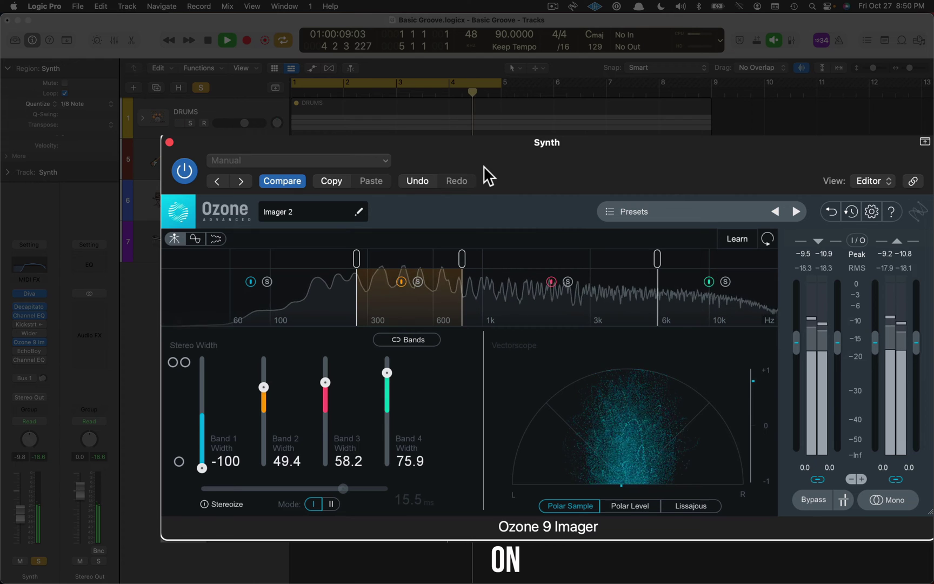
key("space")
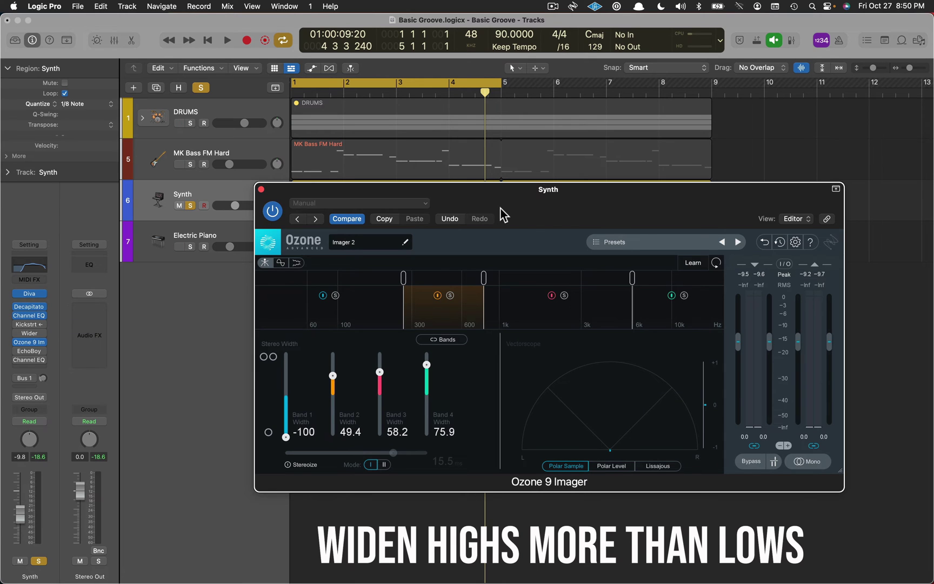
Close the Ozone Imager window and open EchoBoy on the Synth channel.
left_click(260, 188)
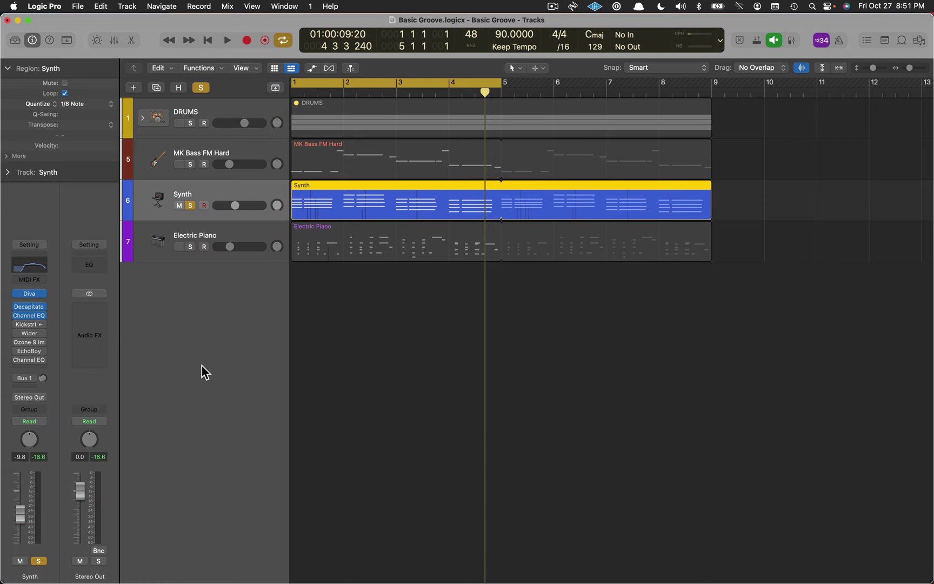
left_click(28, 351)
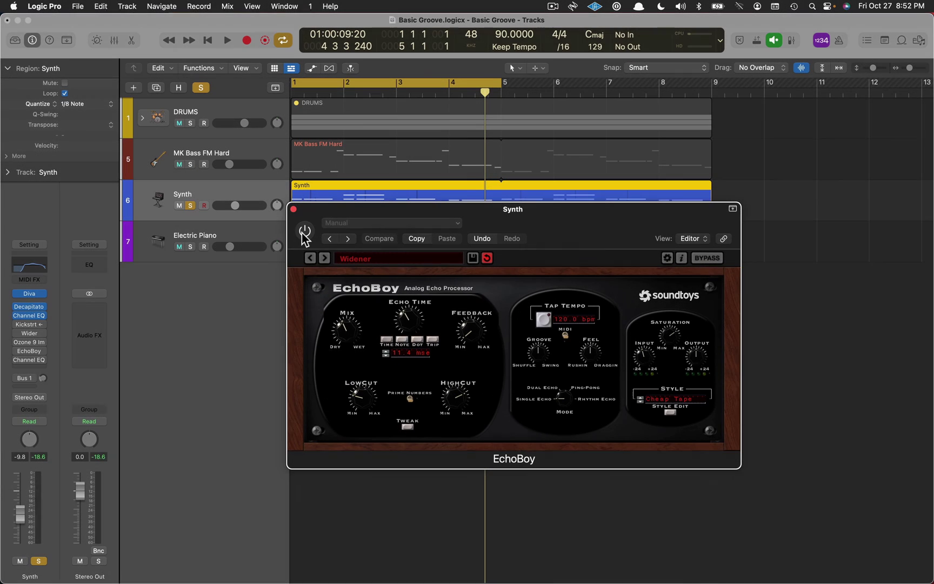
Enable EchoBoy, move its window down to uncover the regions, and play from the start.
left_click(304, 232)
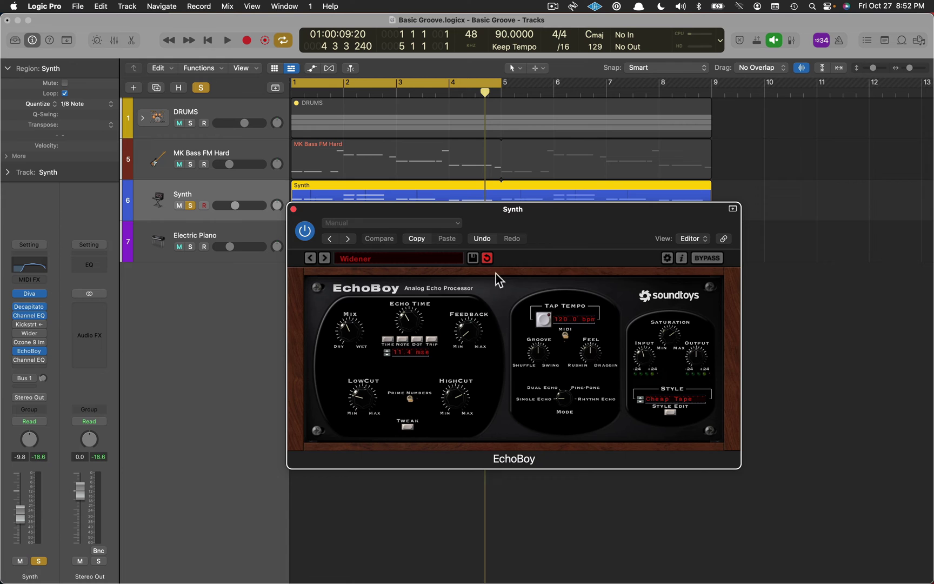
left_click_drag(570, 219, 574, 287)
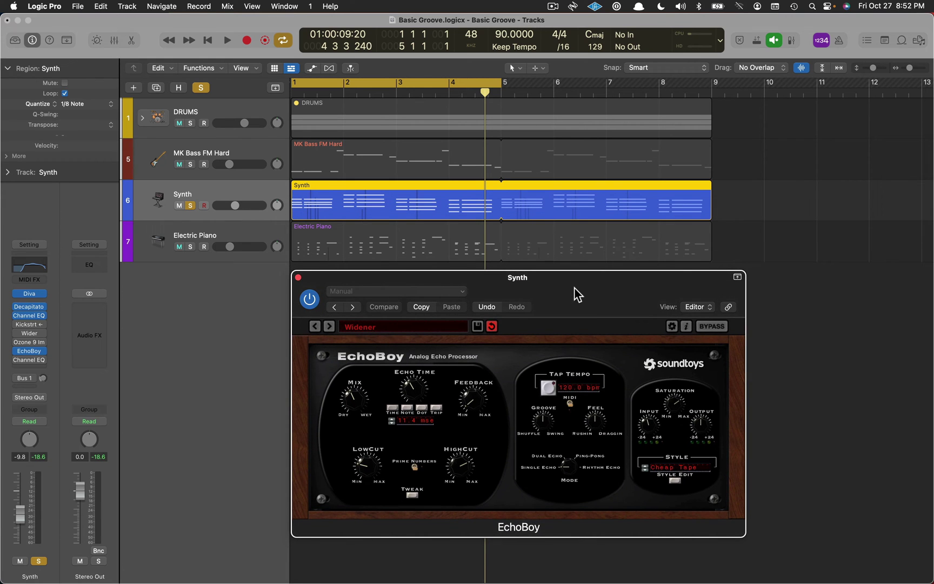
key("Return")
key("space")
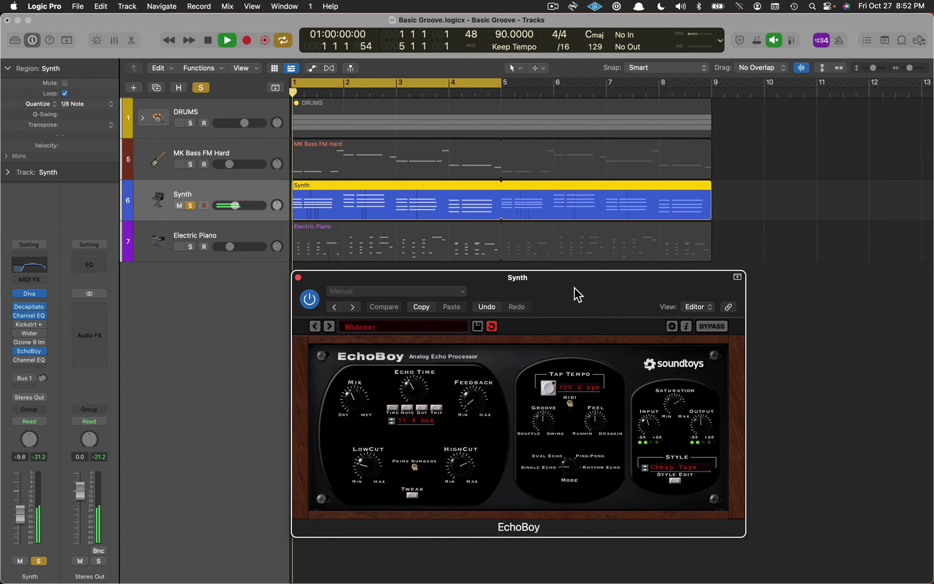
Compare the Synth with EchoBoy bypassed and on, then stop playback and move the window up.
left_click(311, 301)
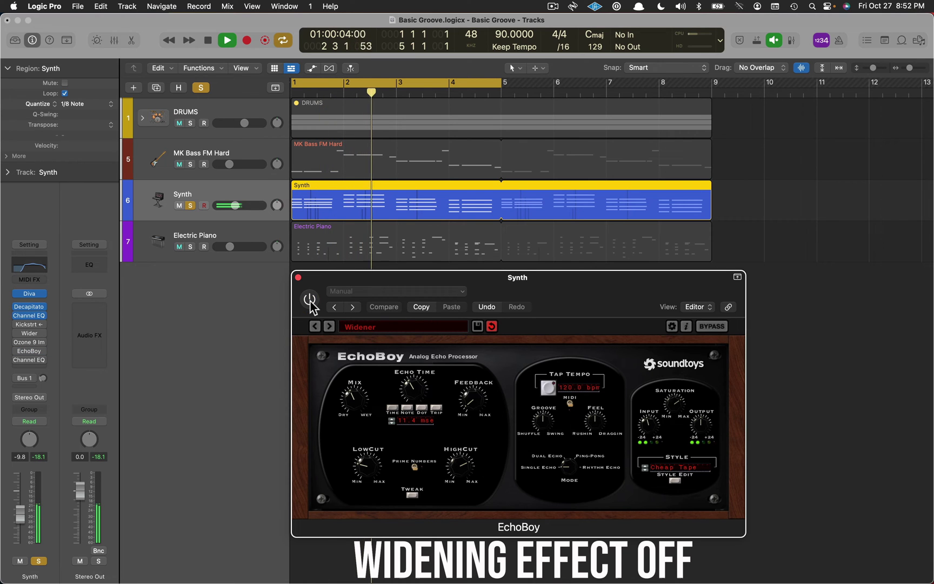
left_click(311, 300)
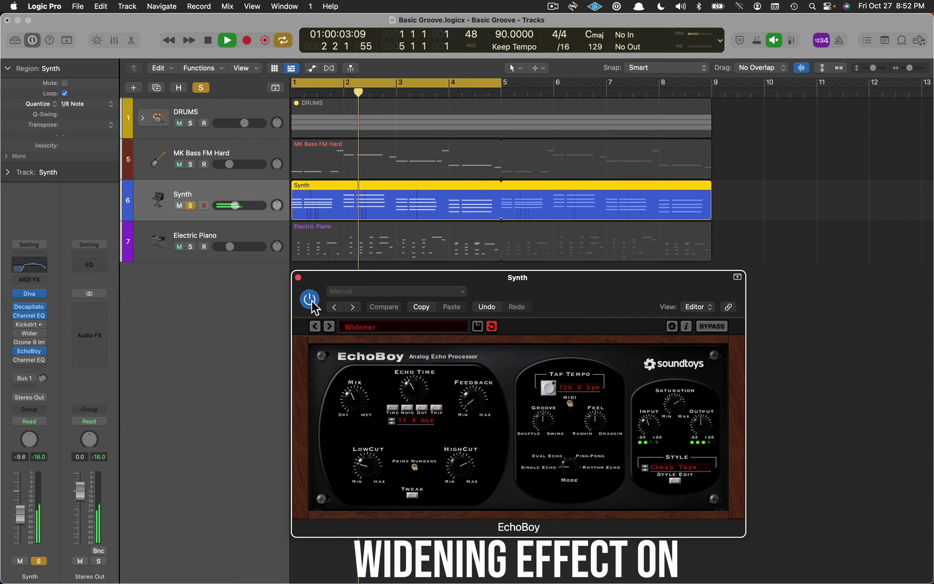
left_click(310, 300)
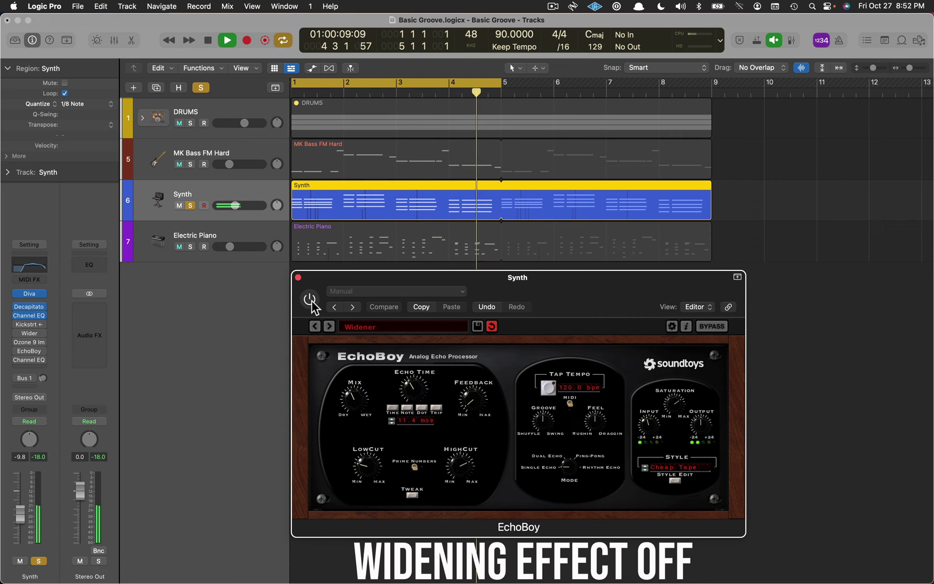
key("space")
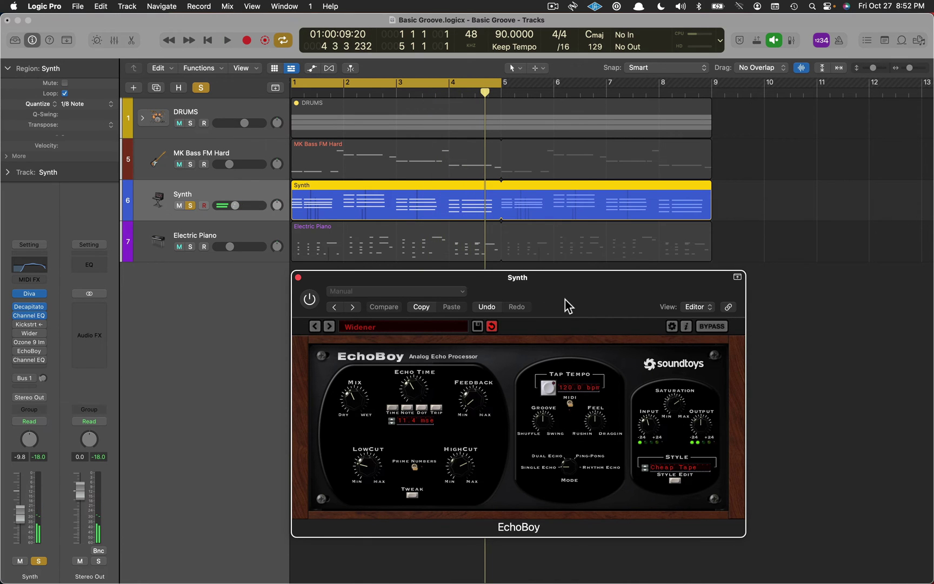
left_click_drag(565, 299, 548, 235)
Turn EchoBoy back on, reveal its Width, L/R Offset and Accent controls, and audition the loop.
left_click(292, 236)
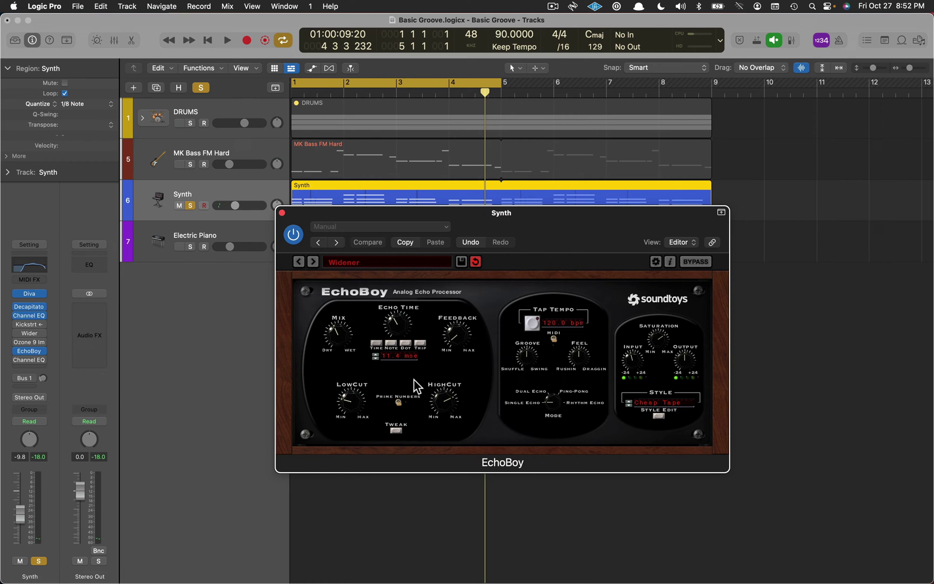
left_click(398, 432)
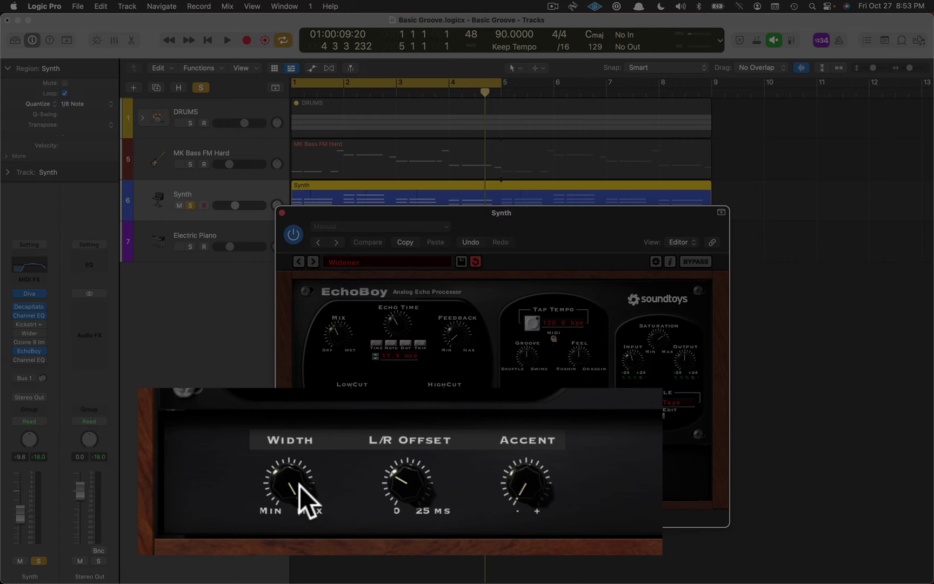
key("space")
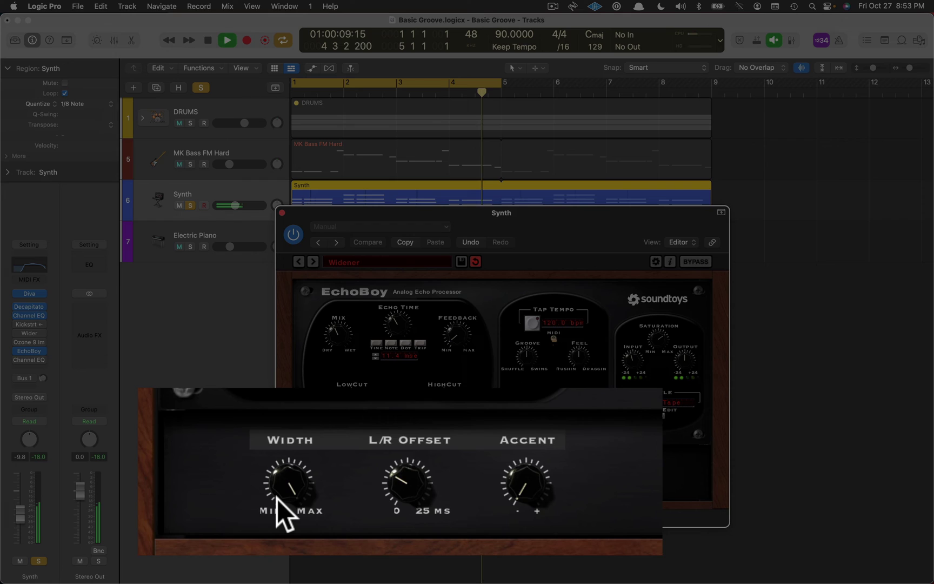
key("space")
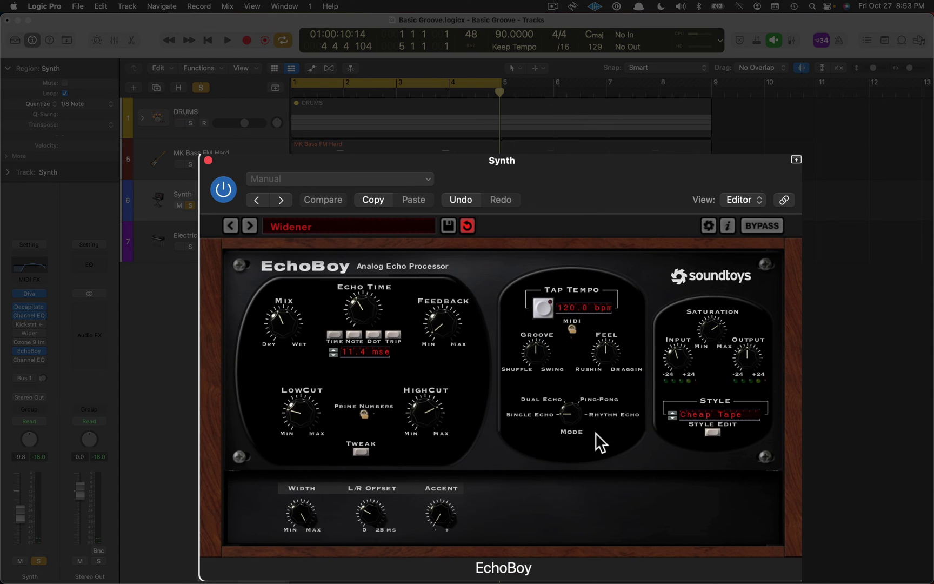
Switch EchoBoy's Mode to Dual Echo with 11.4 ms and 12.2 ms delays, then audition it.
left_click_drag(571, 413, 576, 379)
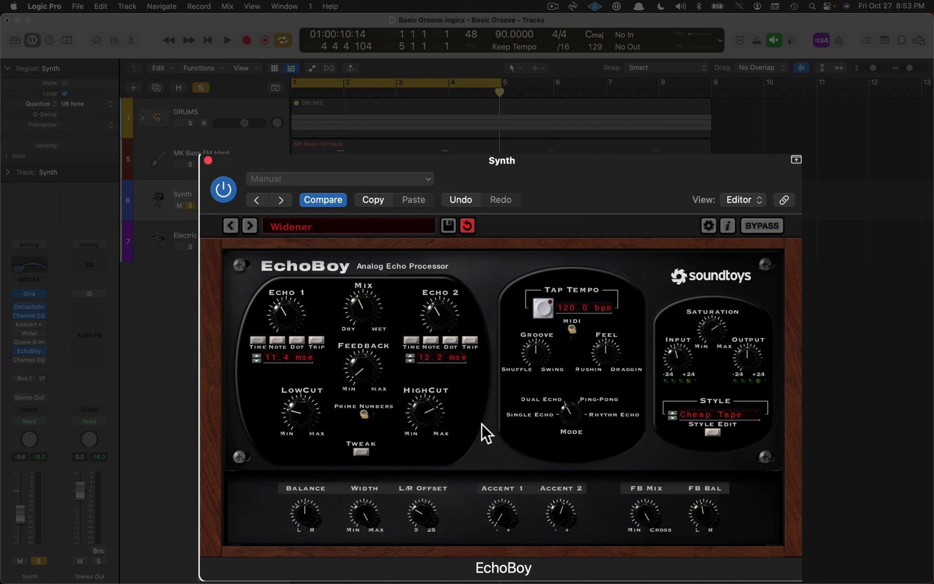
key("space")
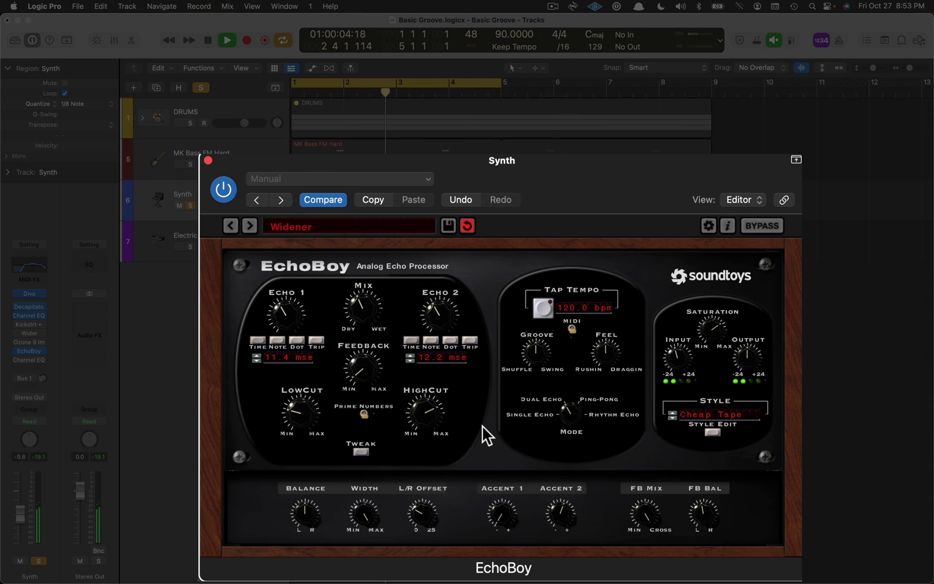
key("space")
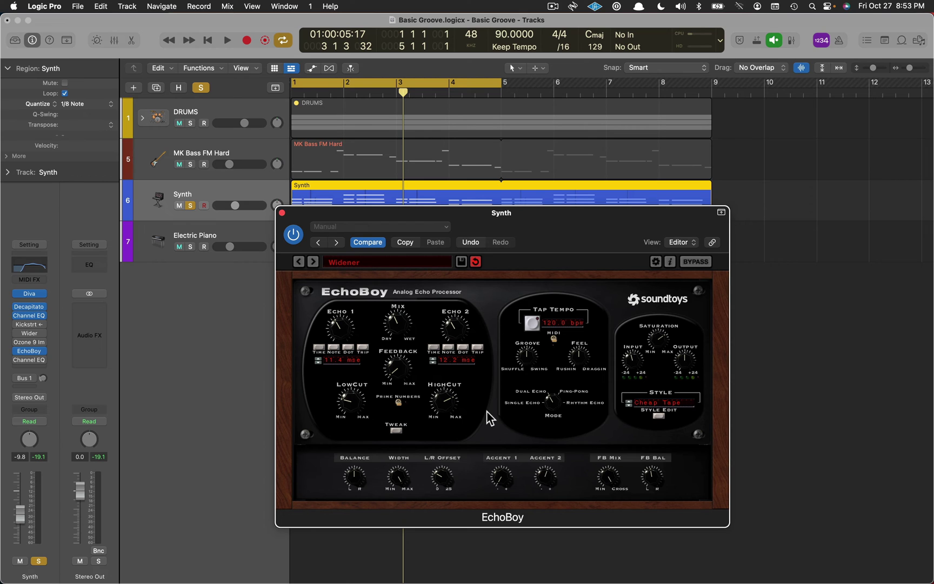
Play the loop again and compare the Synth with EchoBoy bypassed and back on.
key("space")
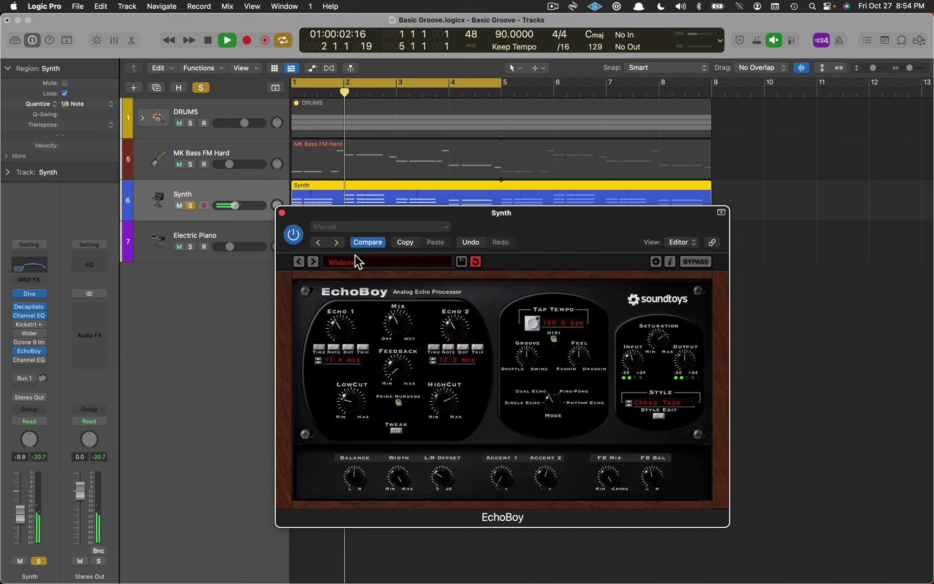
left_click(293, 235)
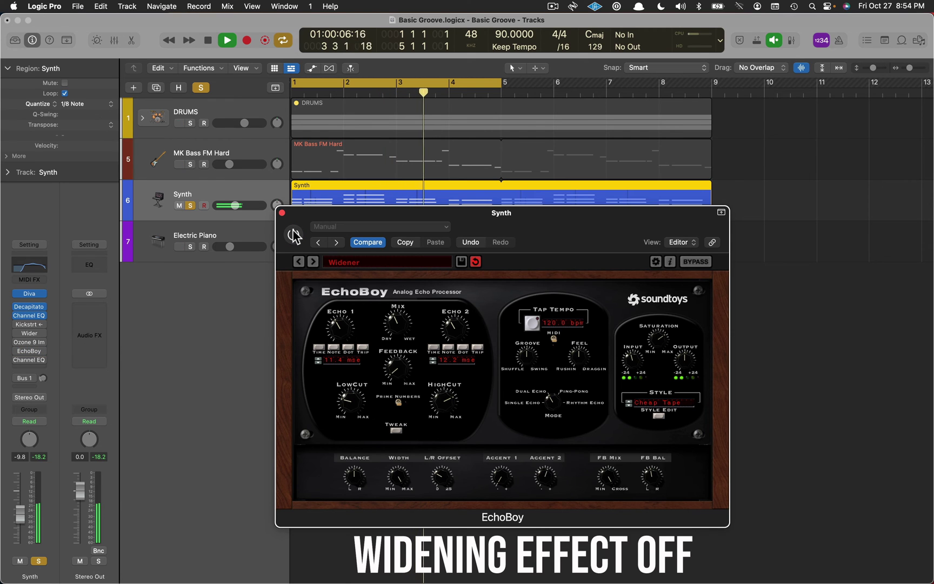
left_click(293, 236)
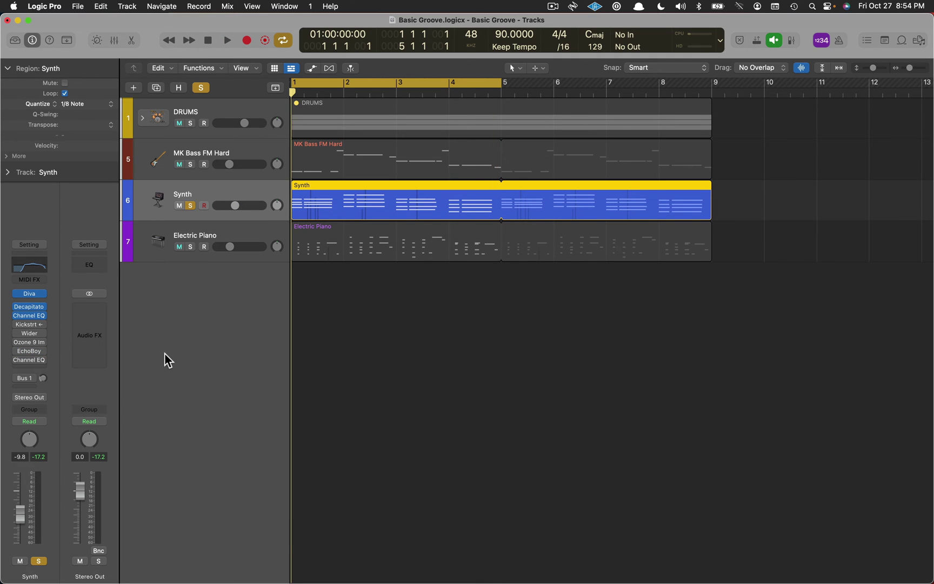
Insert a Channel EQ below EchoBoy on the Synth, enable it, and set Processing to Side Only.
left_click(29, 360)
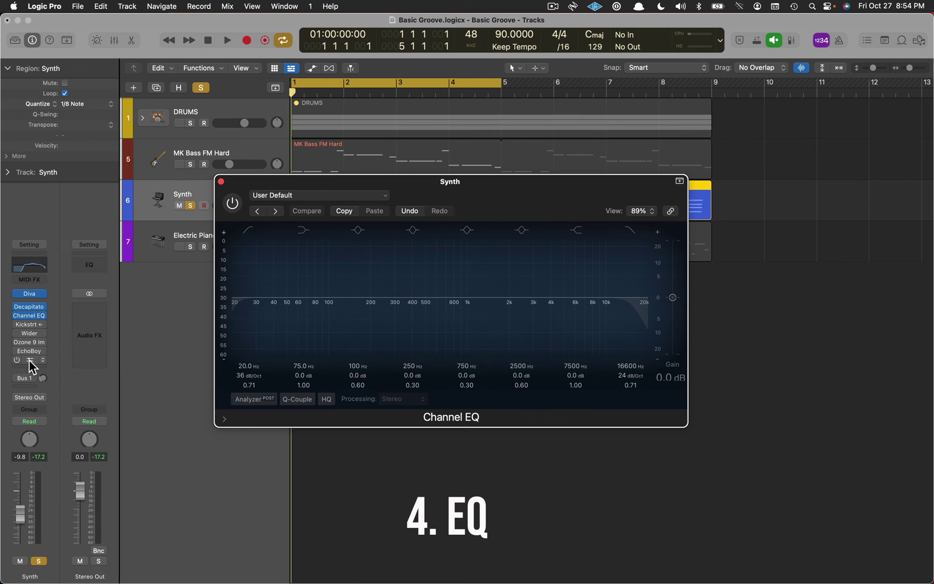
left_click(232, 203)
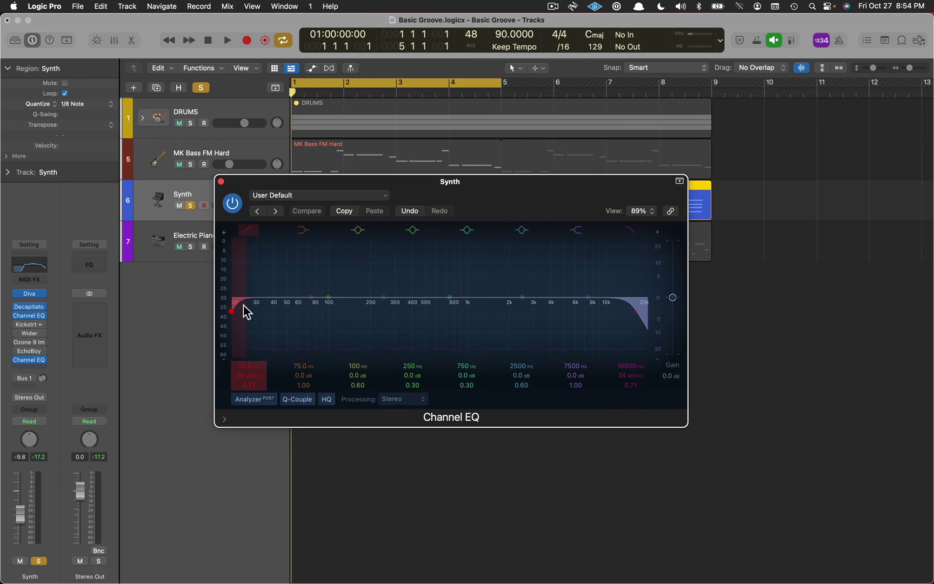
left_click(422, 400)
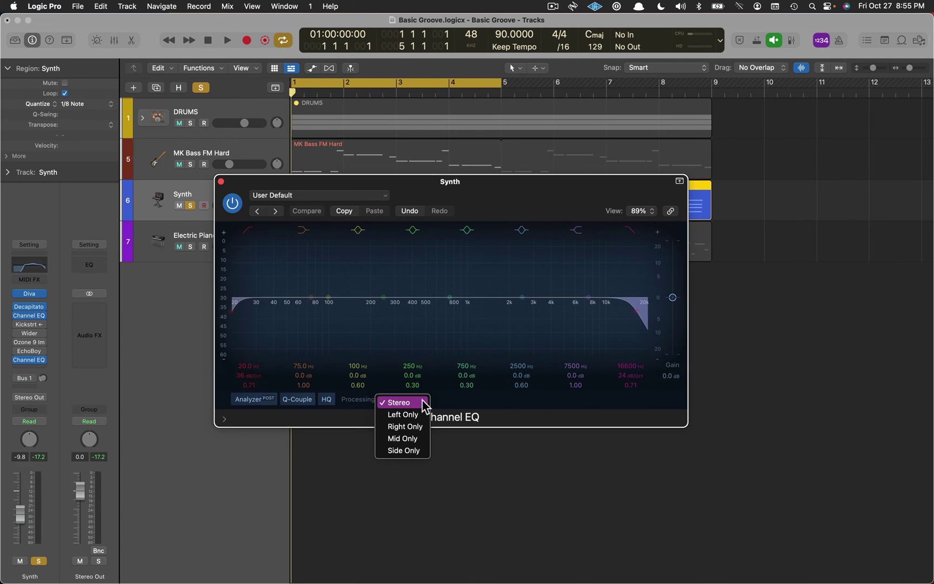
left_click(410, 451)
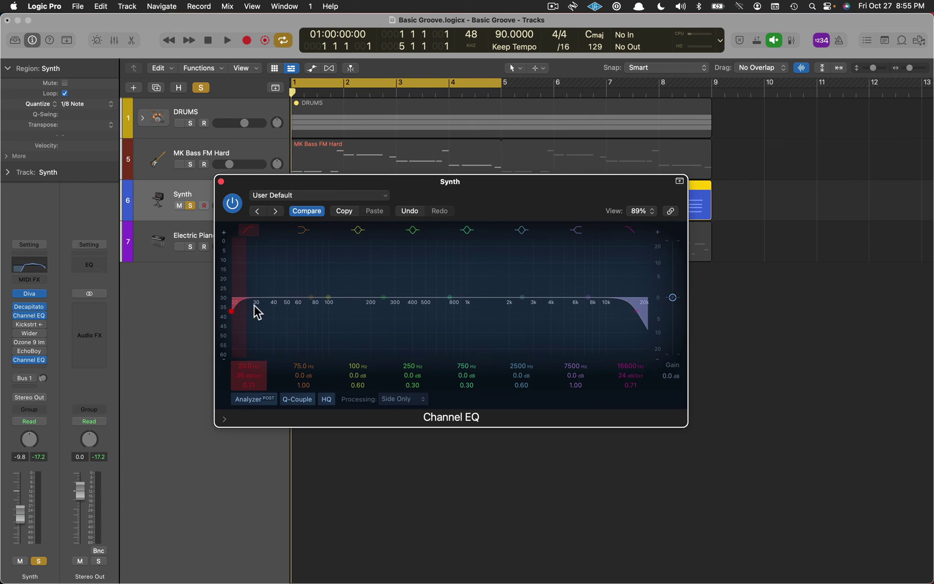
Set the side EQ's low cut to about 155 Hz and boost the 2500 Hz band +7 dB near 3040 Hz.
left_click_drag(231, 312, 362, 312)
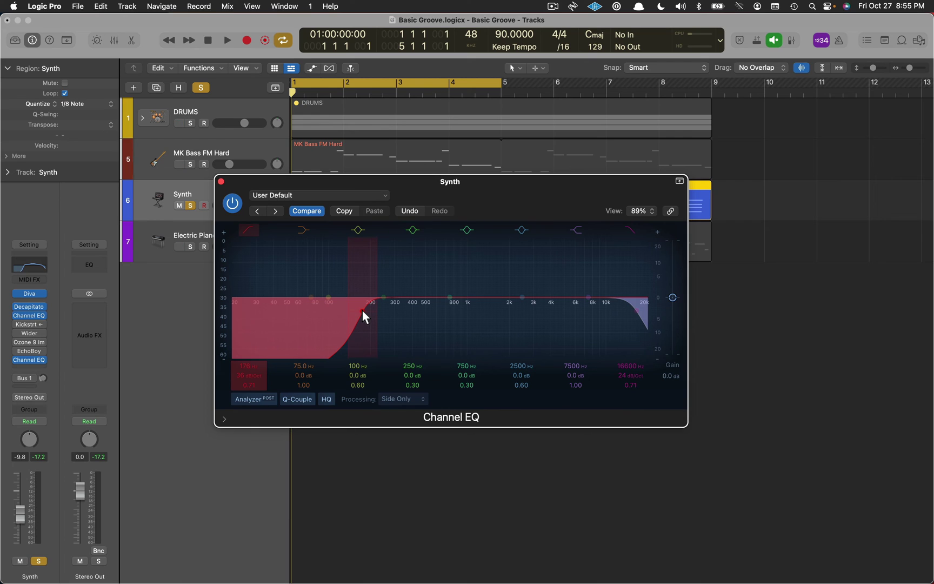
left_click_drag(361, 310, 355, 313)
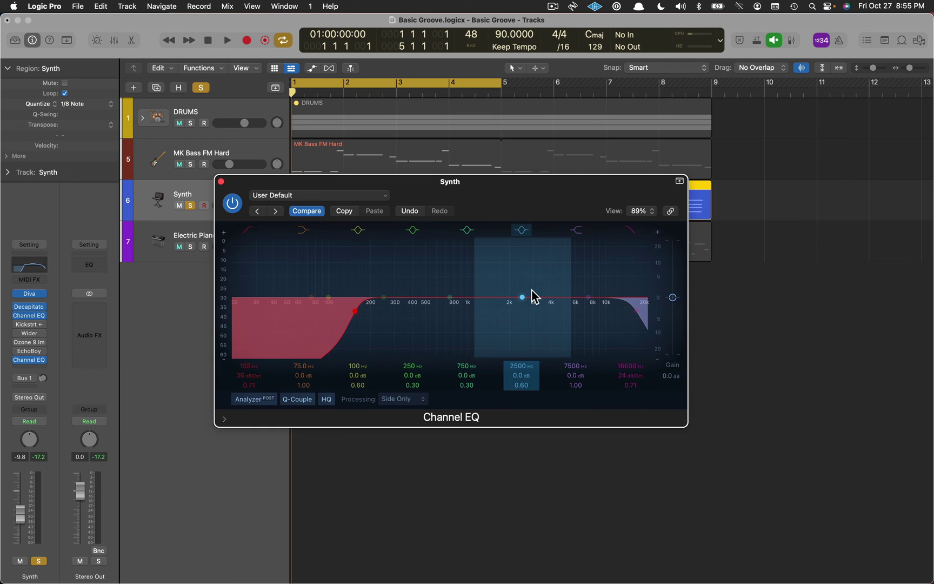
left_click_drag(521, 295, 532, 279)
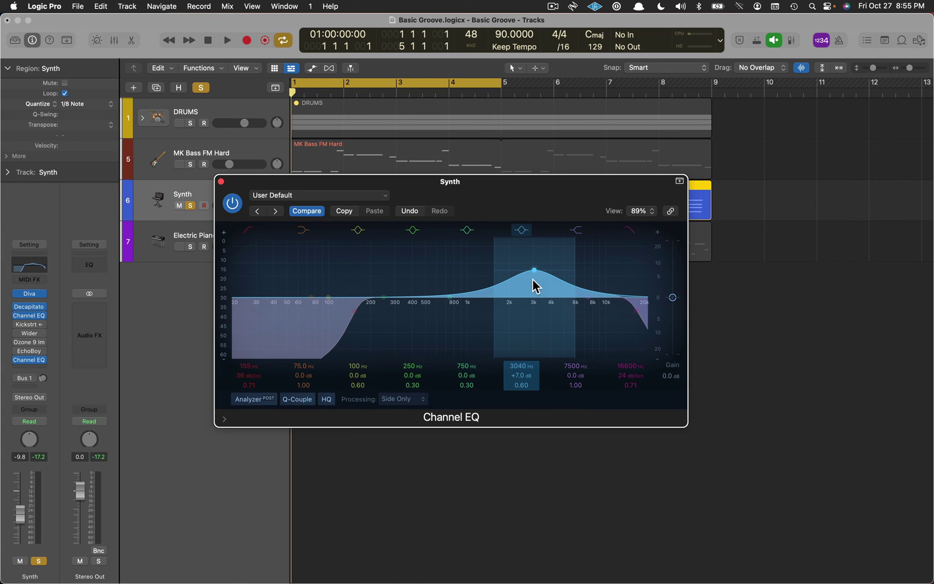
Play the loop and compare the Synth with the side-only EQ bypassed and on.
left_click(232, 203)
key("space")
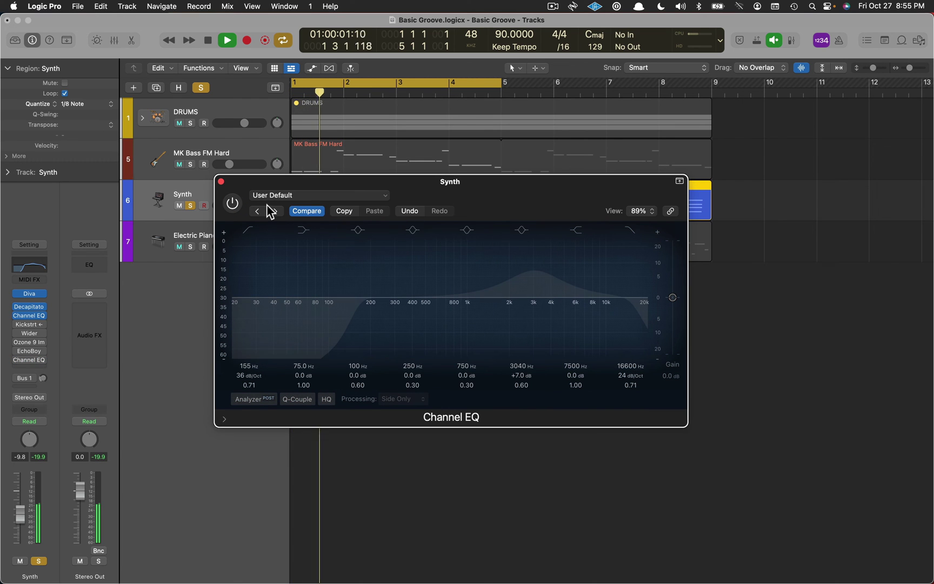
left_click(232, 203)
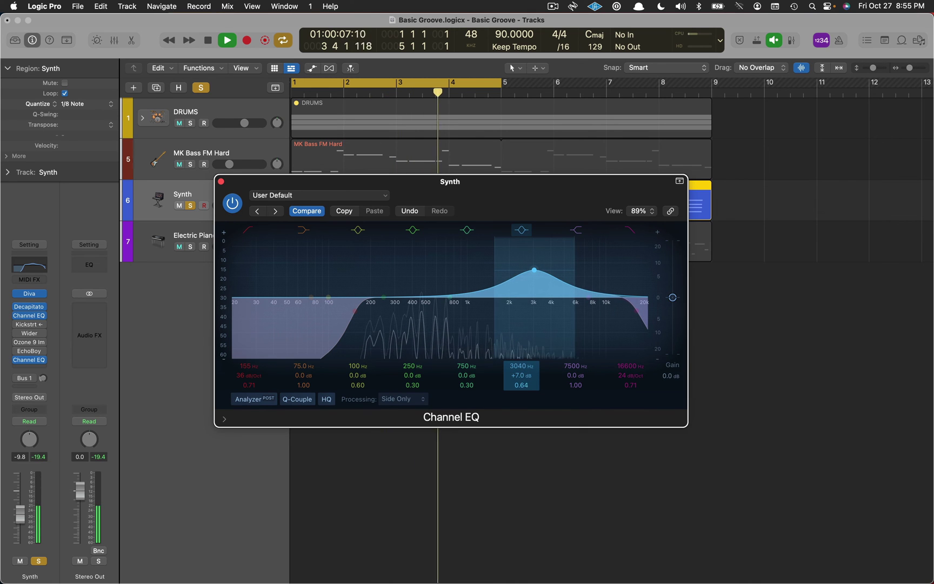
Widen the bell to Q 0.24 and raise it to +12.3 dB near 3060 Hz, then A/B it.
mouse_move(522, 384)
left_mouse_down()
mouse_move(522, 403)
mouse_move(523, 385)
left_mouse_up()
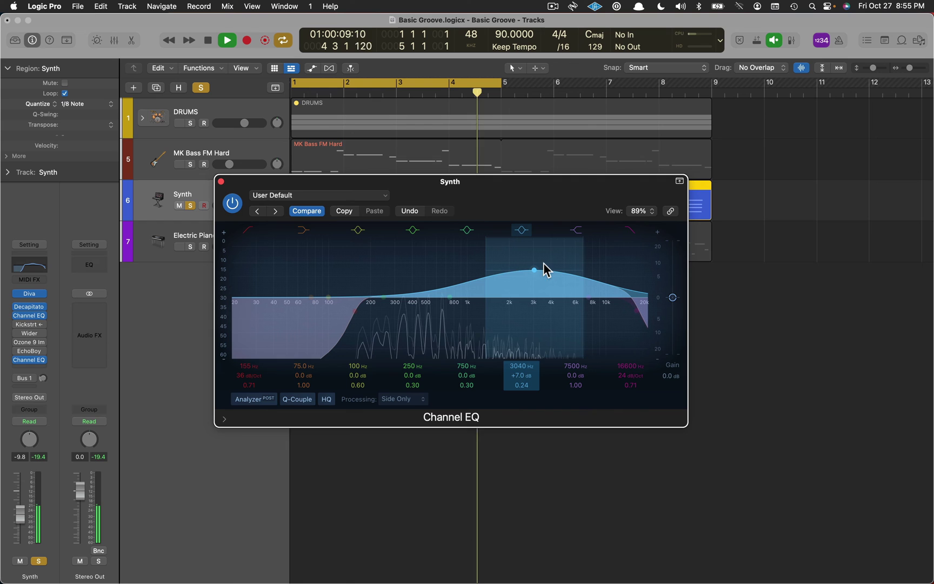
left_click_drag(535, 271, 535, 257)
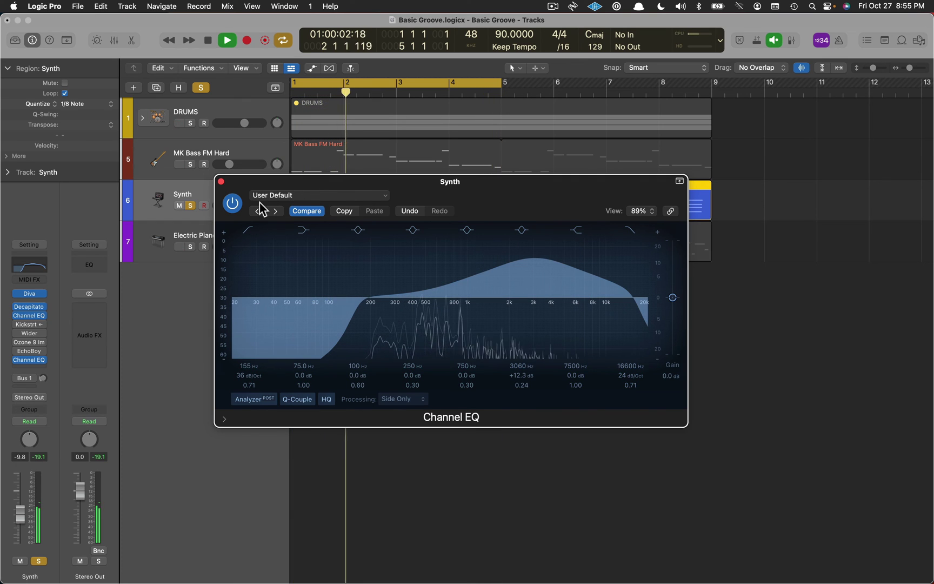
left_click(234, 205)
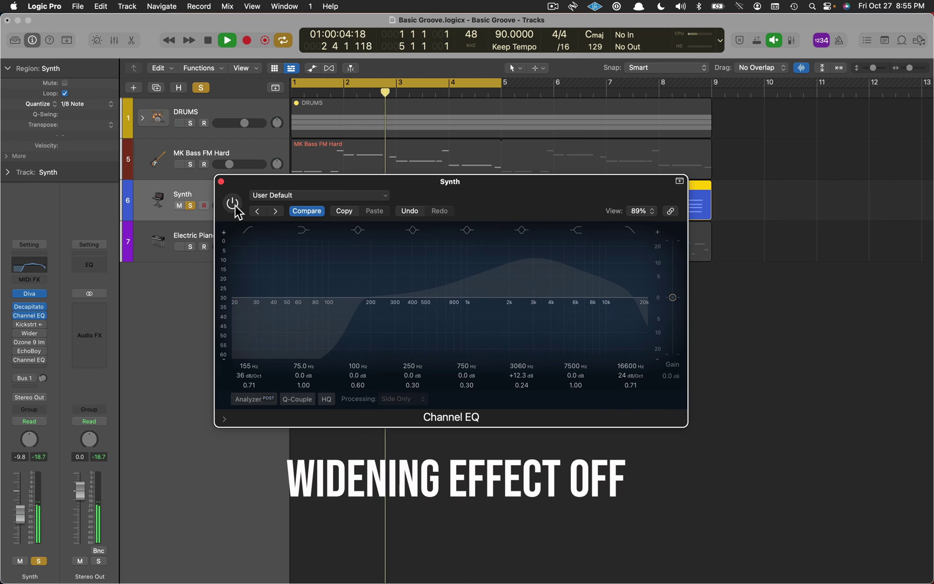
left_click(234, 205)
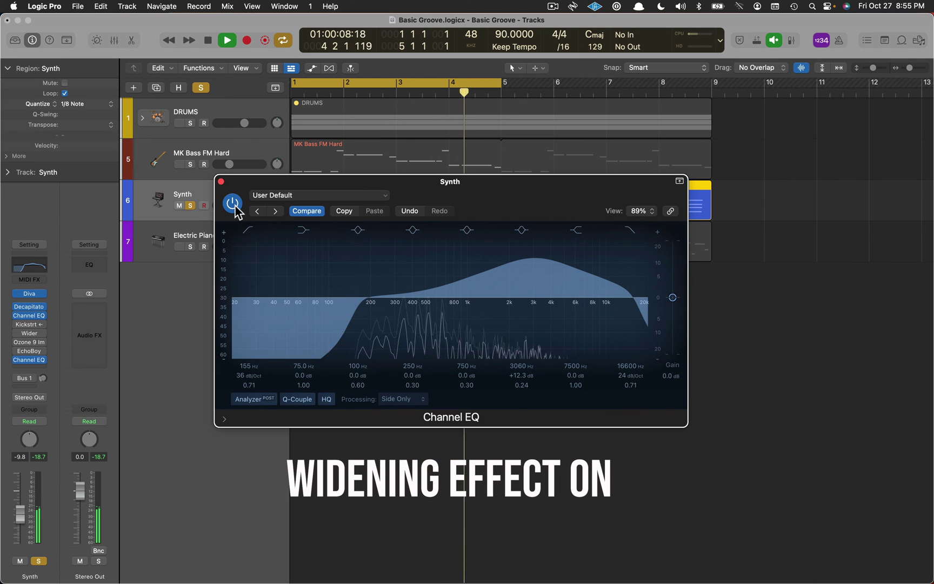
key("space")
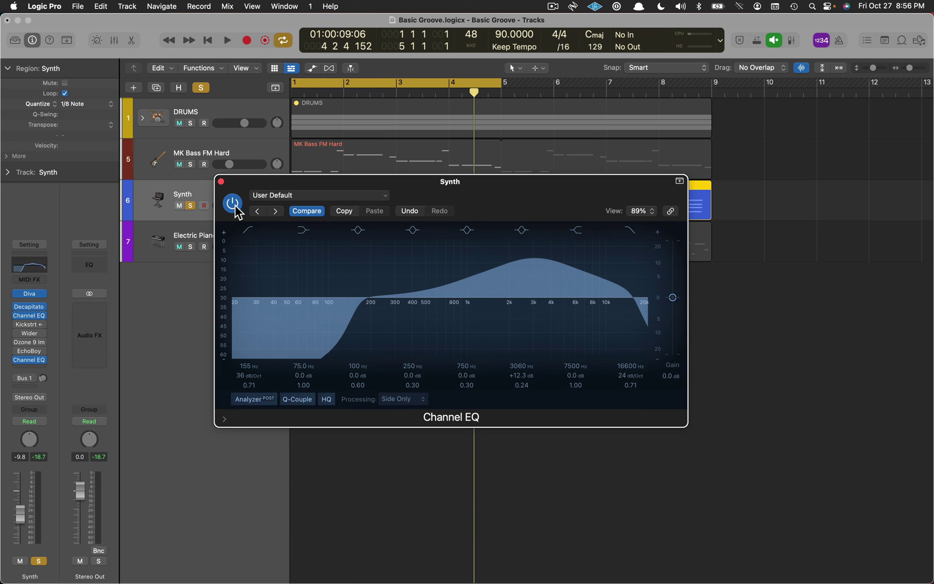
key("space")
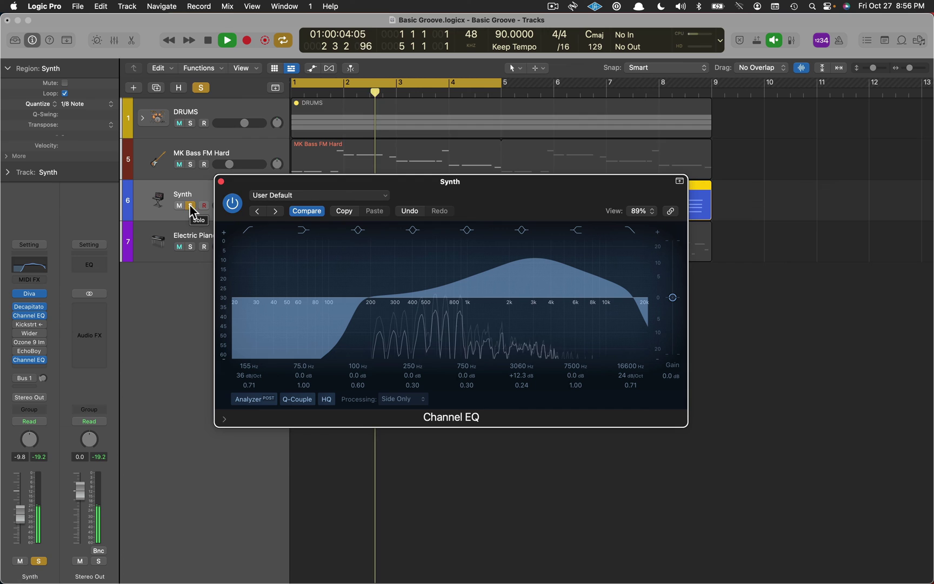
Unsolo the Synth, briefly mute and unmute it, and stop playback.
left_click(190, 205)
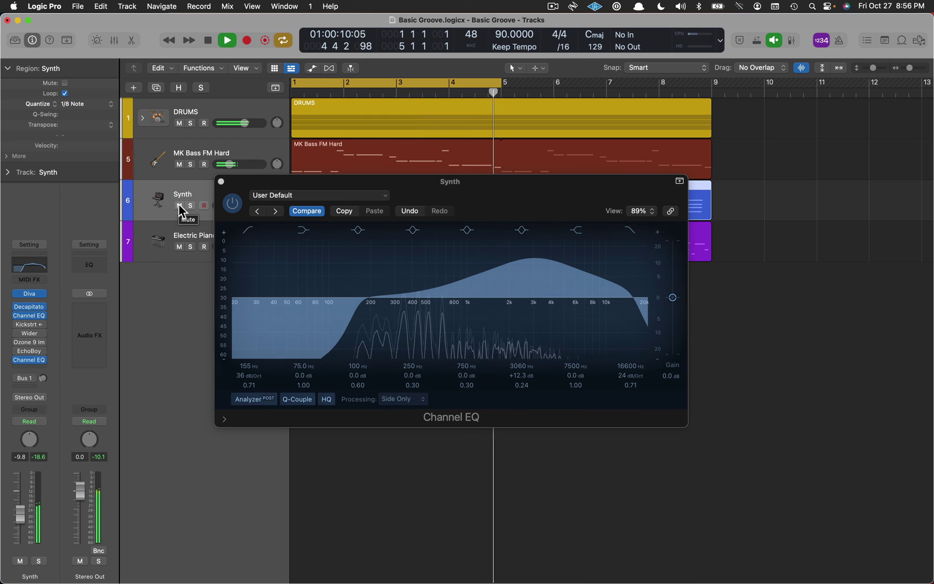
left_click(179, 205)
left_click(179, 206)
key("space")
Close the Channel EQ window, solo the Electric Piano, and play it alone.
left_click(220, 181)
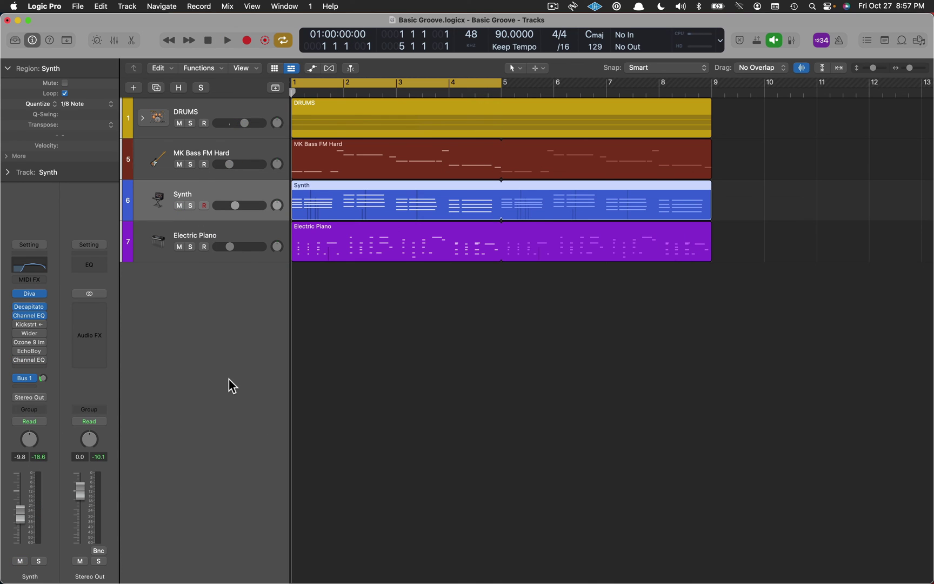
left_click(190, 247)
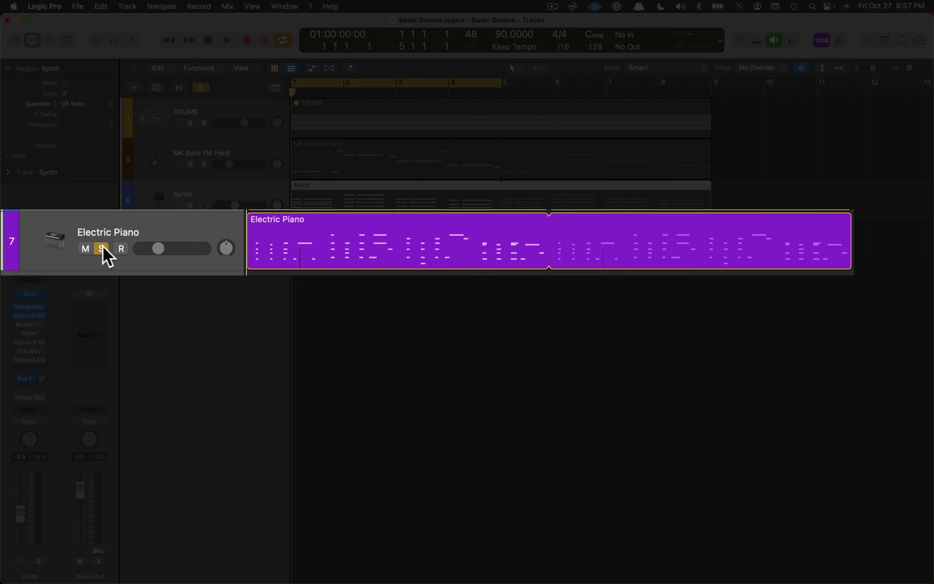
key("space")
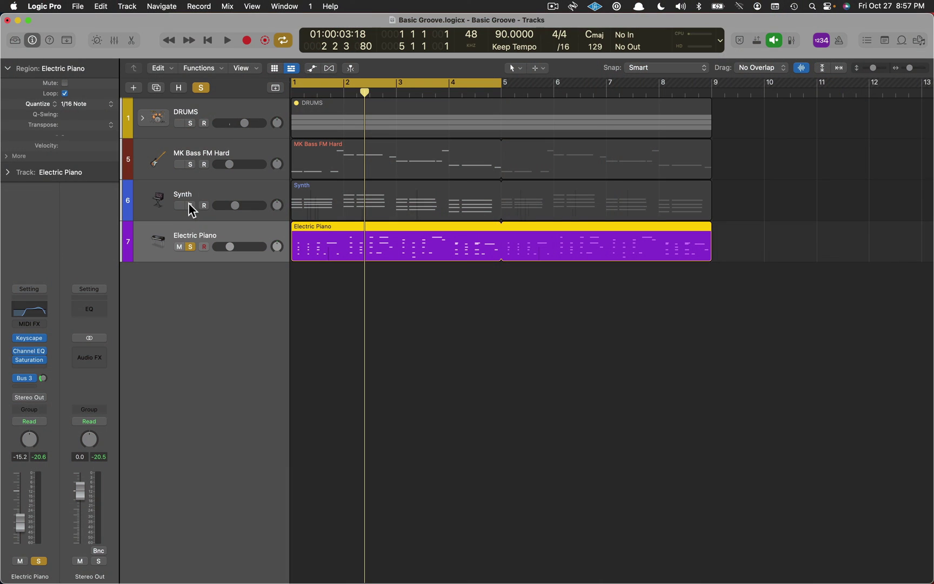
Clear the Synth and Electric Piano solos, select the Synth track, and return the playhead to bar 1.
left_click(190, 205)
left_click(191, 206)
left_click(189, 247)
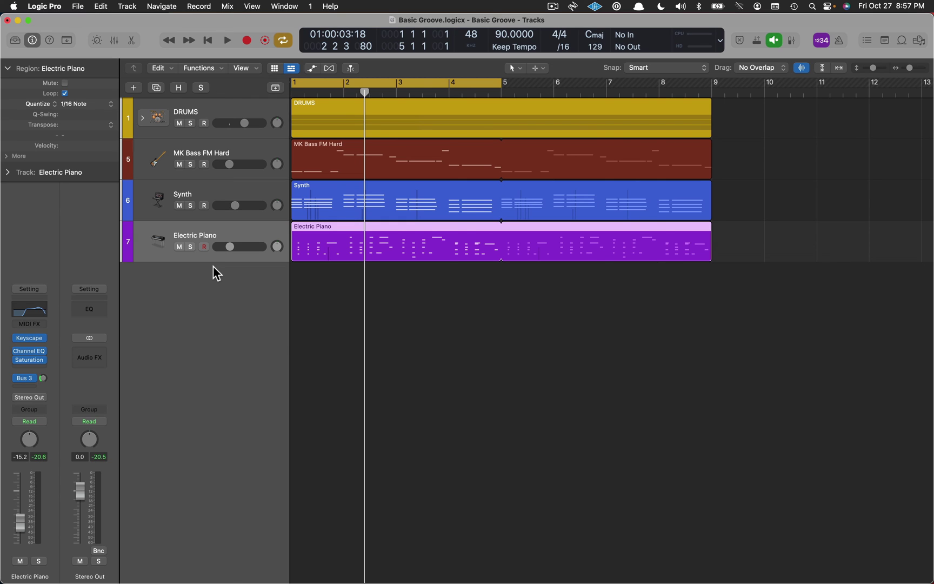
key("Up")
key("Return")
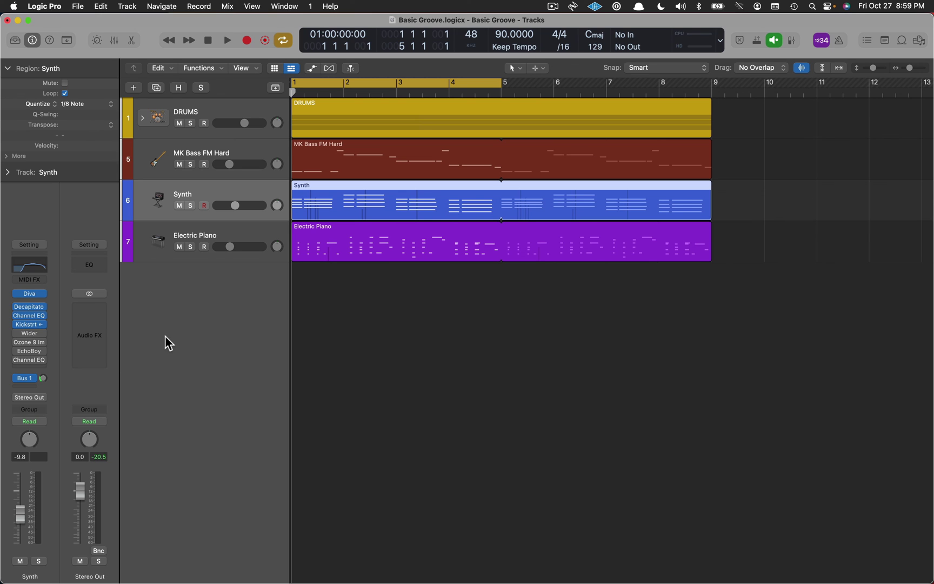
Play the full mix and set the Synth track's volume fader to about -7.6 dB.
key("space")
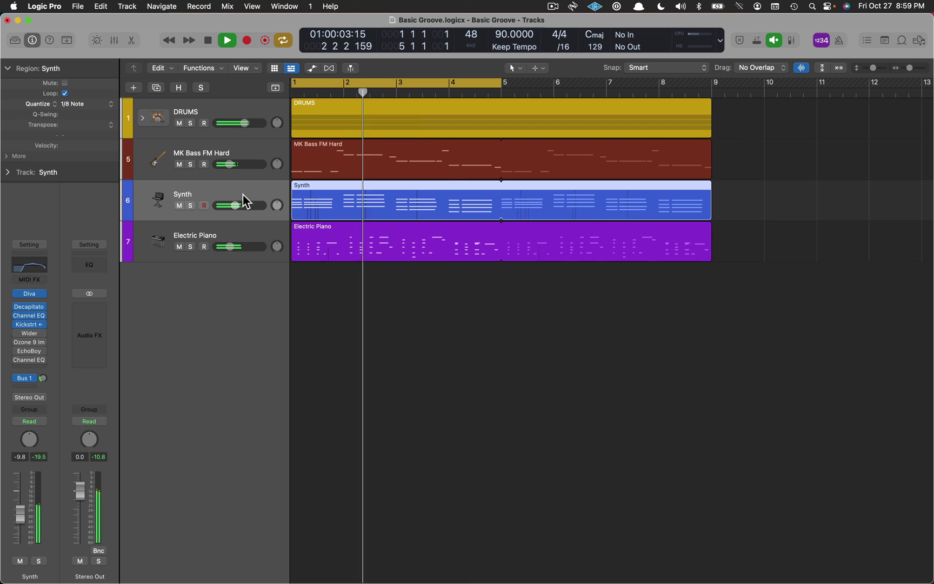
left_click_drag(235, 205, 239, 206)
mouse_move(19, 326)
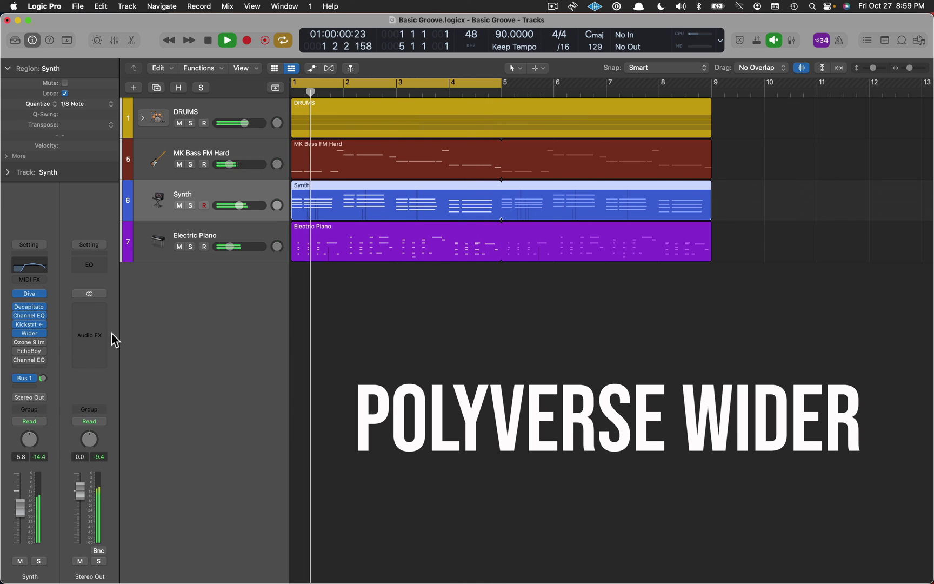
left_click(239, 205)
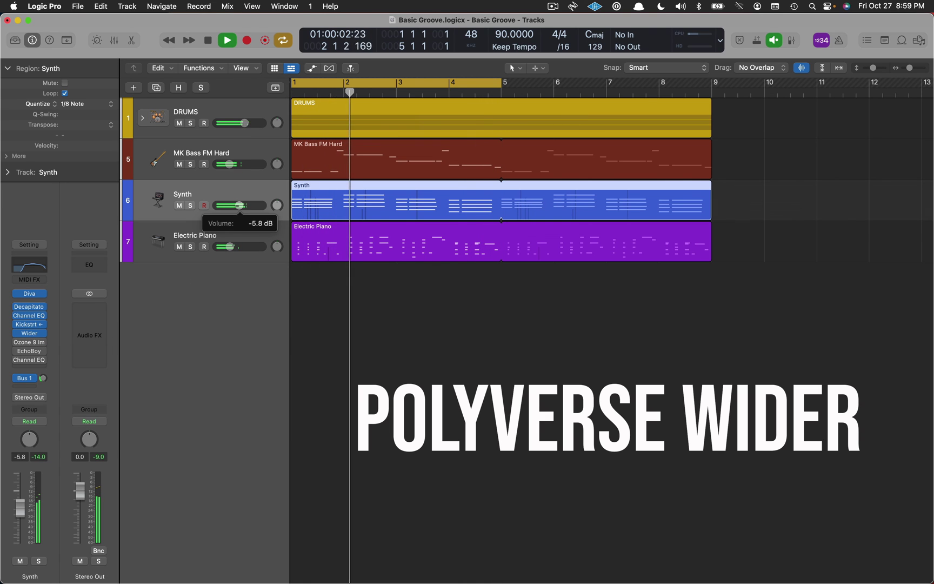
left_click_drag(239, 205, 237, 205)
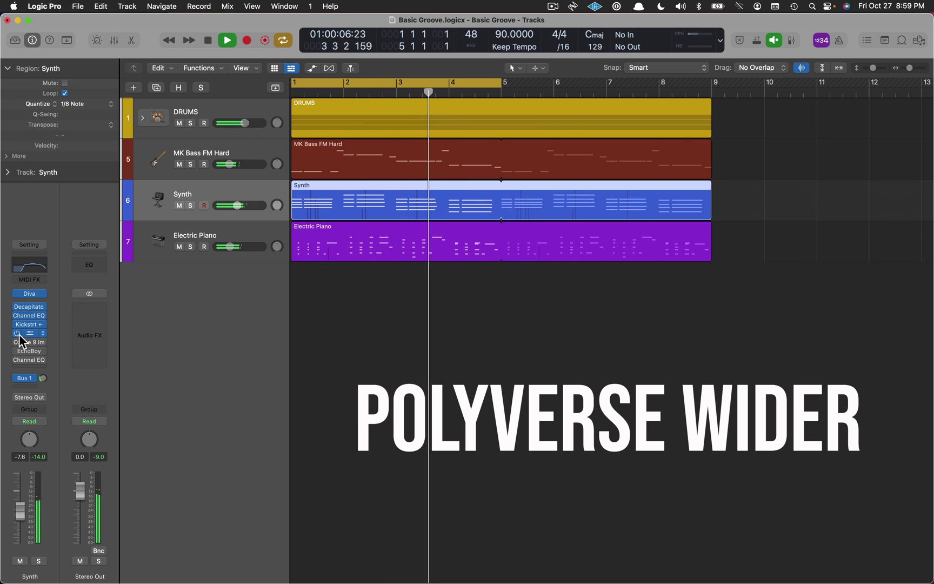
Bypass the Wider insert on the Synth for comparison, then stop playback.
mouse_move(17, 332)
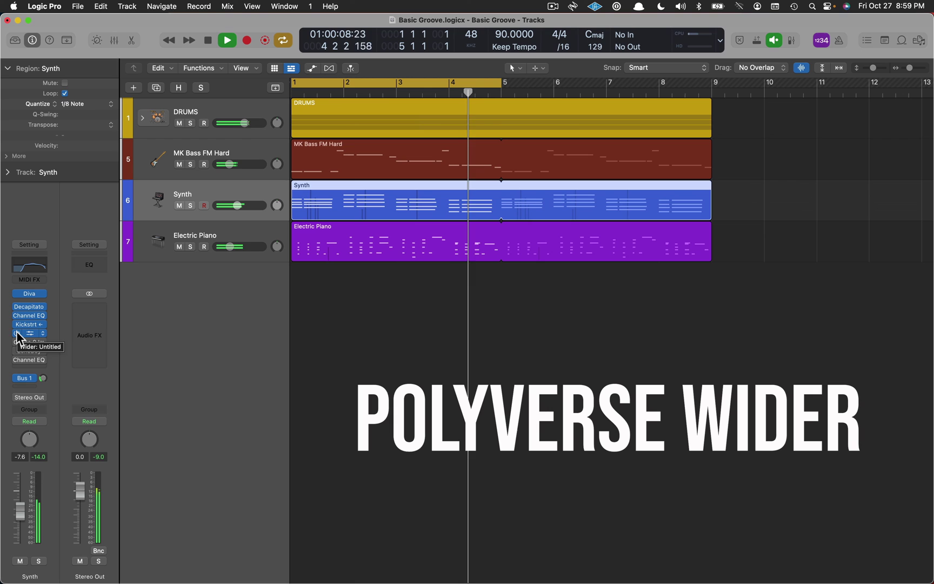
left_click(15, 343)
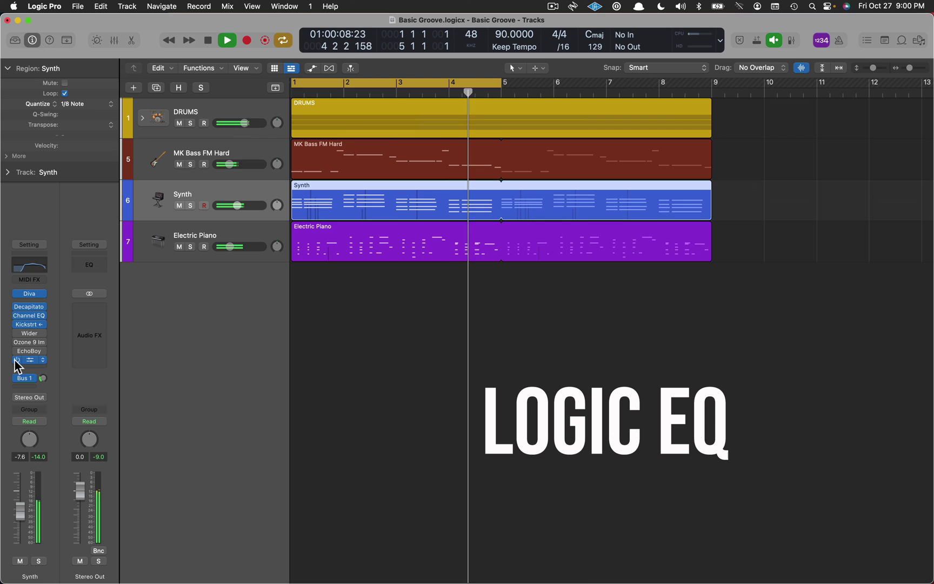
key("space")
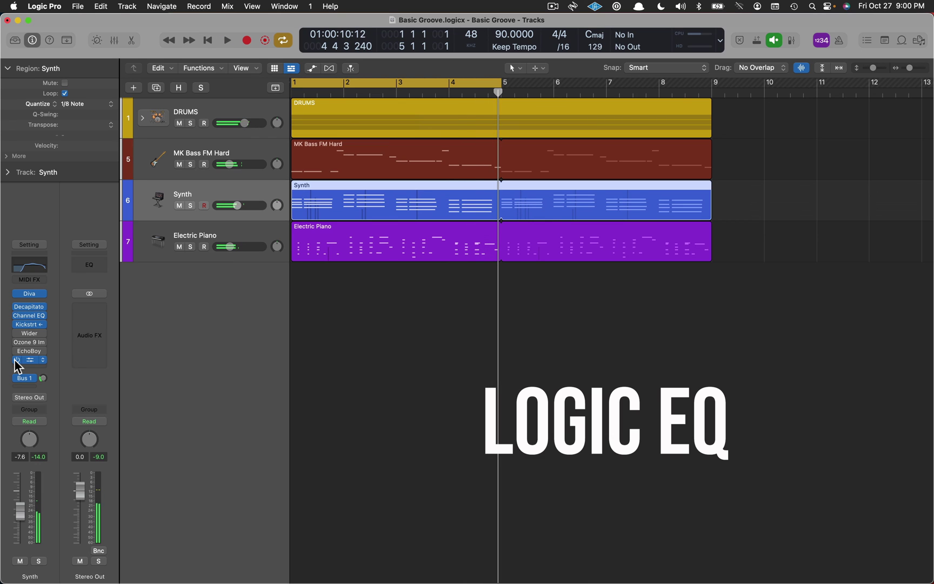